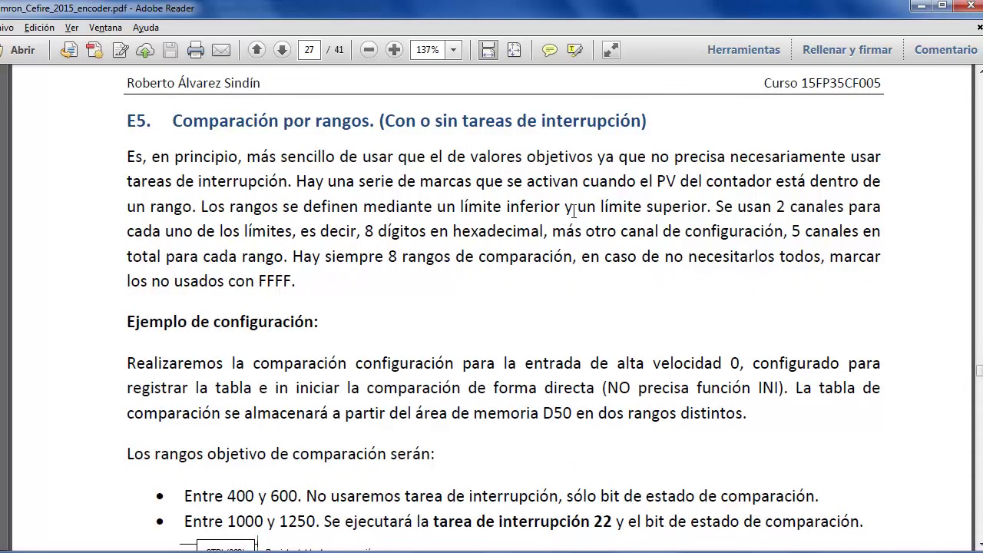
- Read the section on comparison by ranges, highlighting the example's target ranges 400 to 600 and 1000 to 1250
scroll(574, 211, "down", 1)
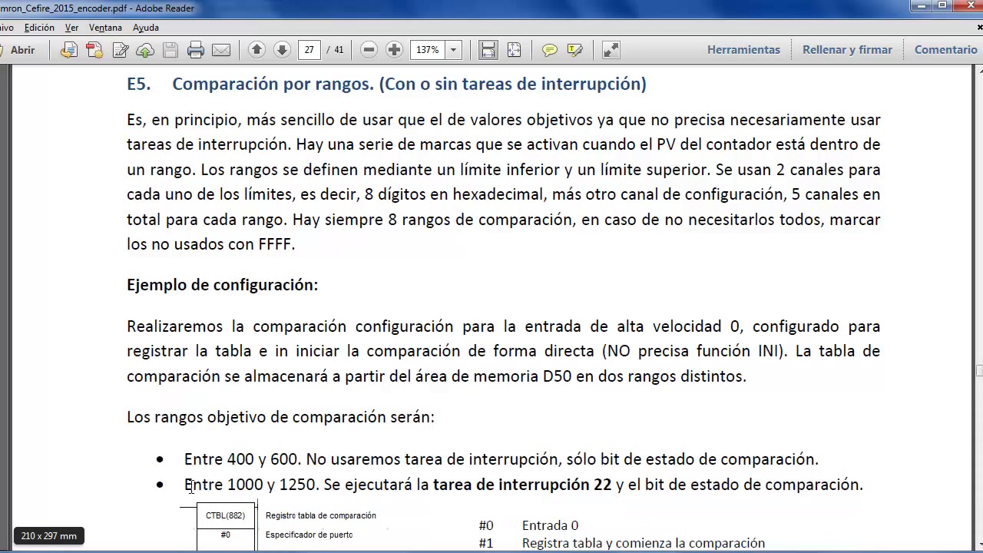
left_click_drag(185, 484, 318, 484)
left_click(377, 417)
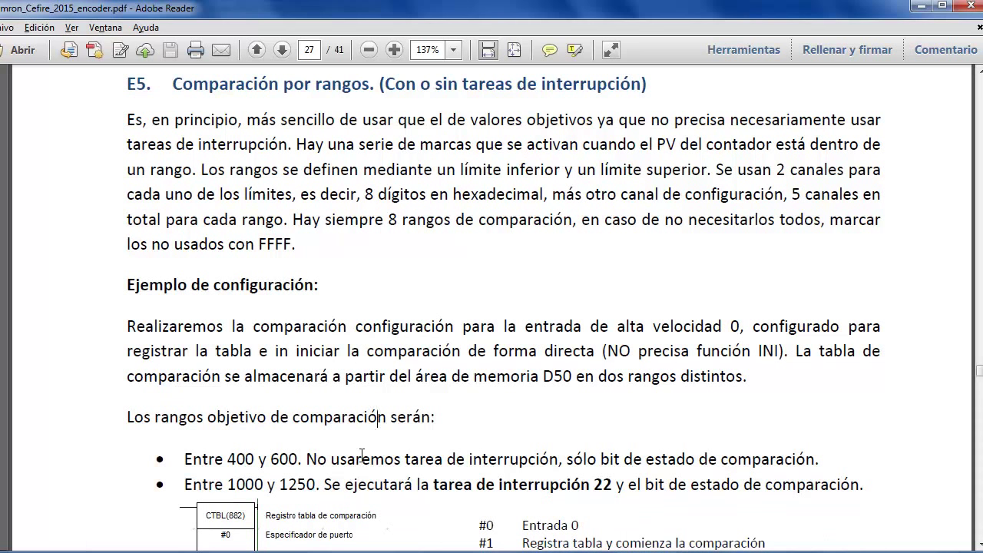
left_click_drag(184, 458, 818, 458)
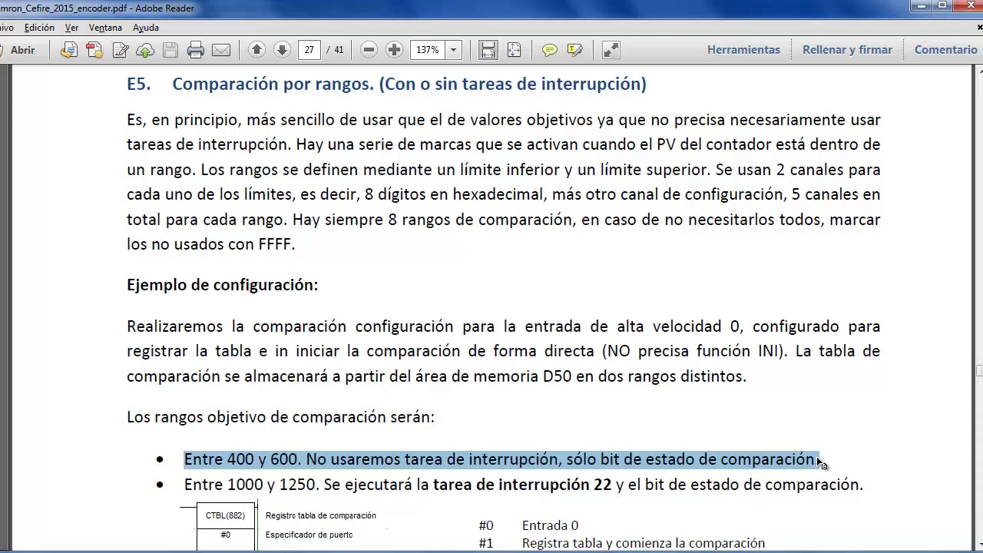
scroll(816, 456, "down", 5)
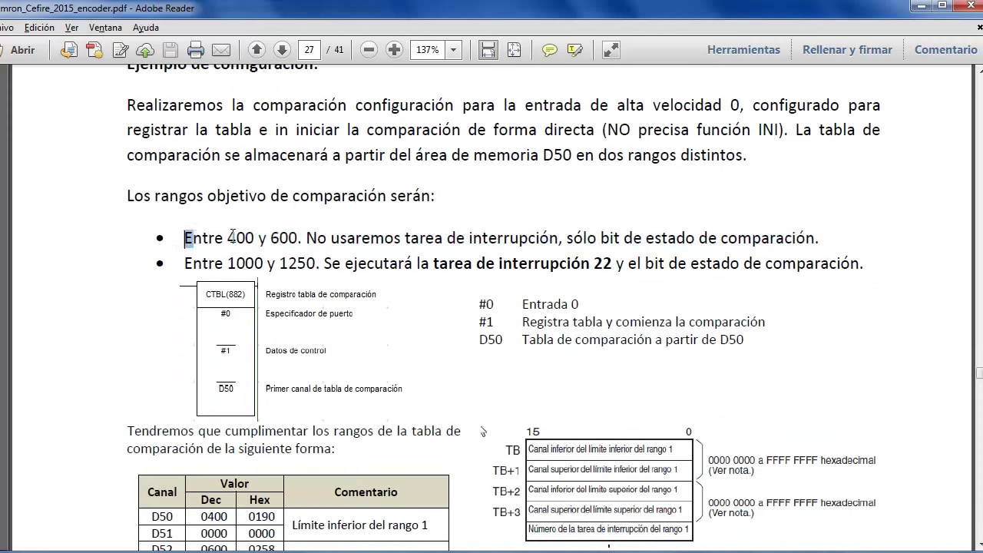
left_click_drag(186, 238, 401, 240)
left_click_drag(185, 263, 837, 268)
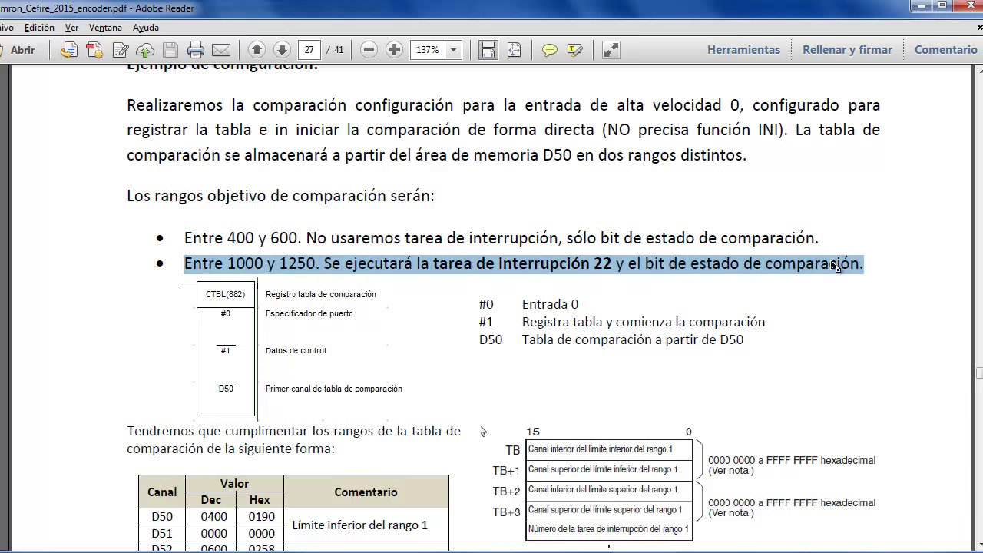
left_click(601, 267)
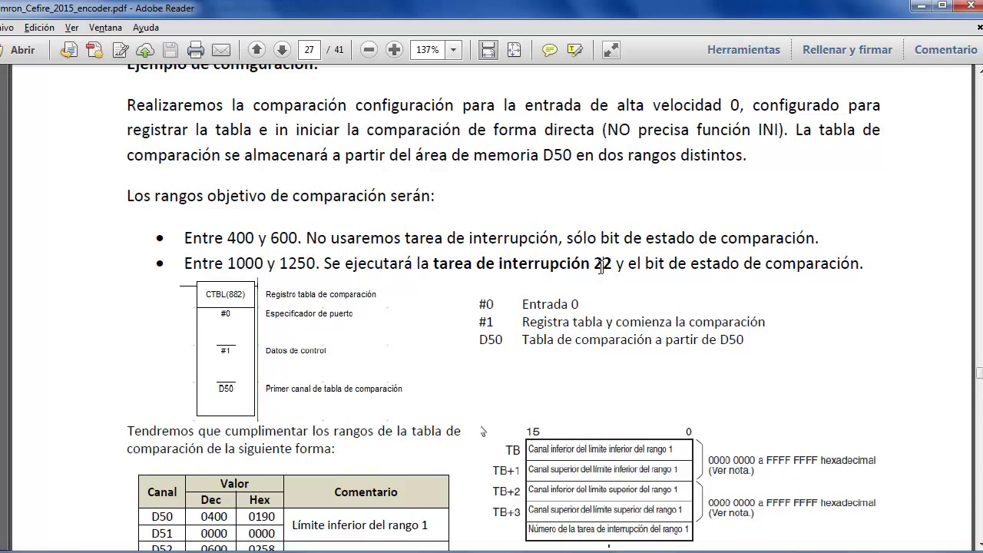
- Examine the example's CTBL(882) instruction operands, highlighting the #1 control data entry
scroll(600, 267, "down", 3)
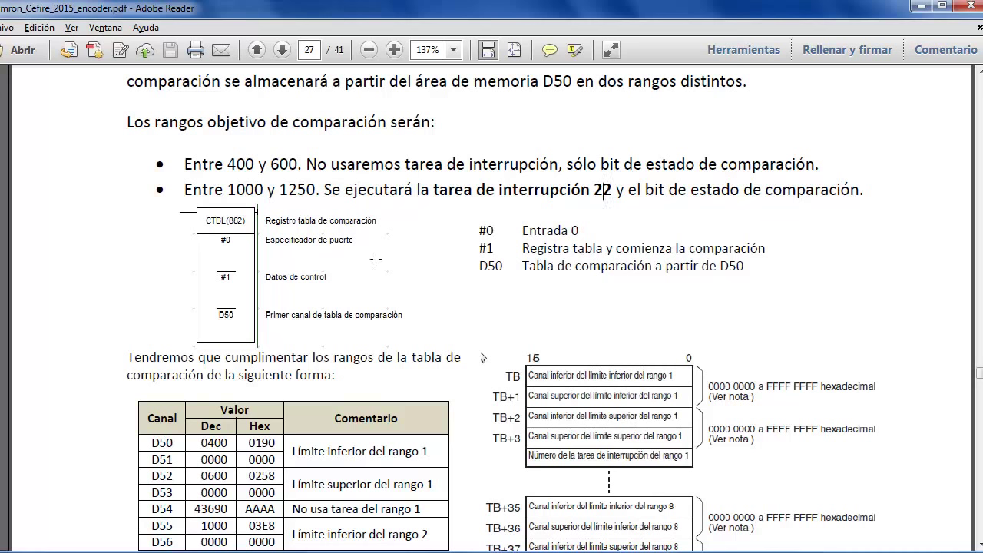
left_click_drag(478, 248, 494, 245)
scroll(496, 247, "down", 3)
scroll(500, 256, "down", 1)
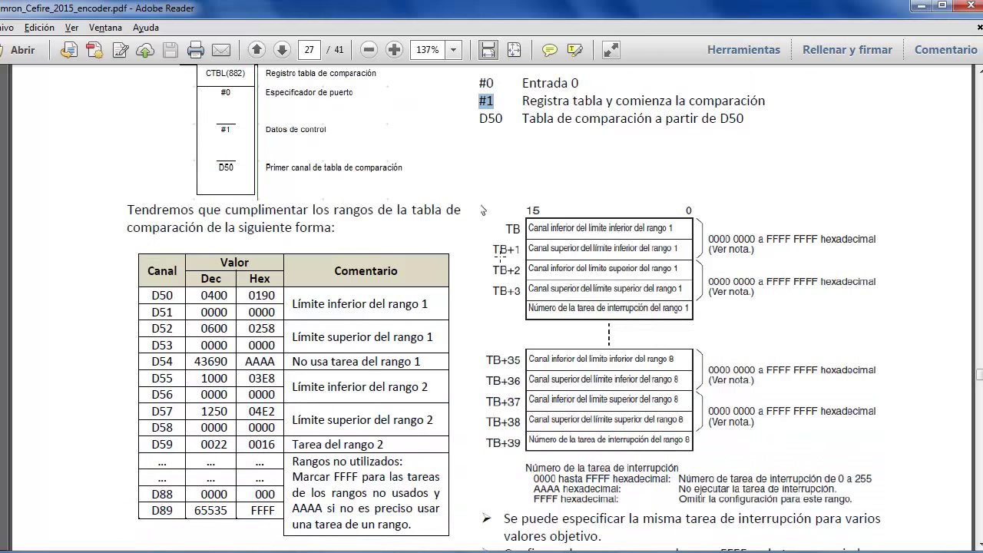
- Study the comparison table from D50 to D89, highlighting the task codes AAAA, 0016 and FFFF, and read its notes
scroll(499, 258, "down", 3)
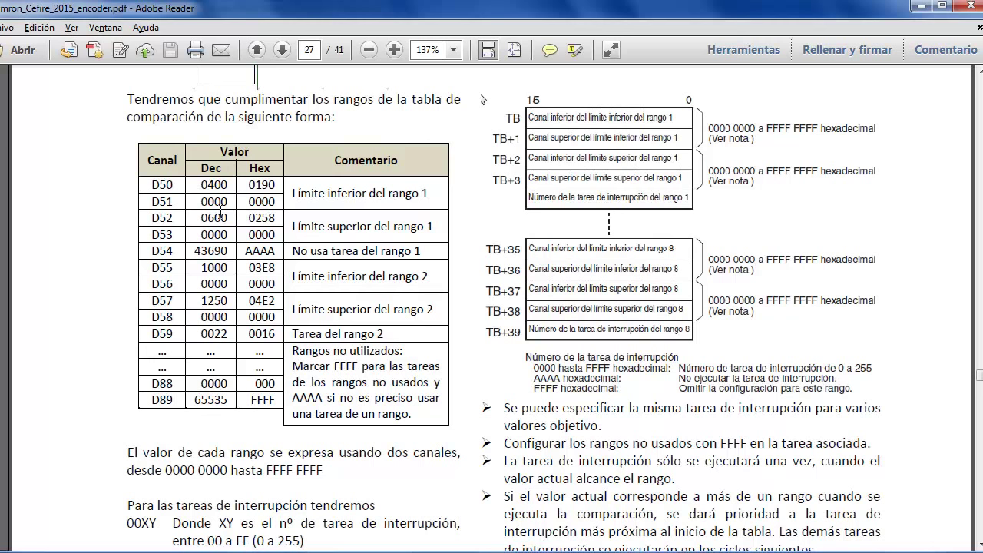
scroll(221, 208, "up", 3)
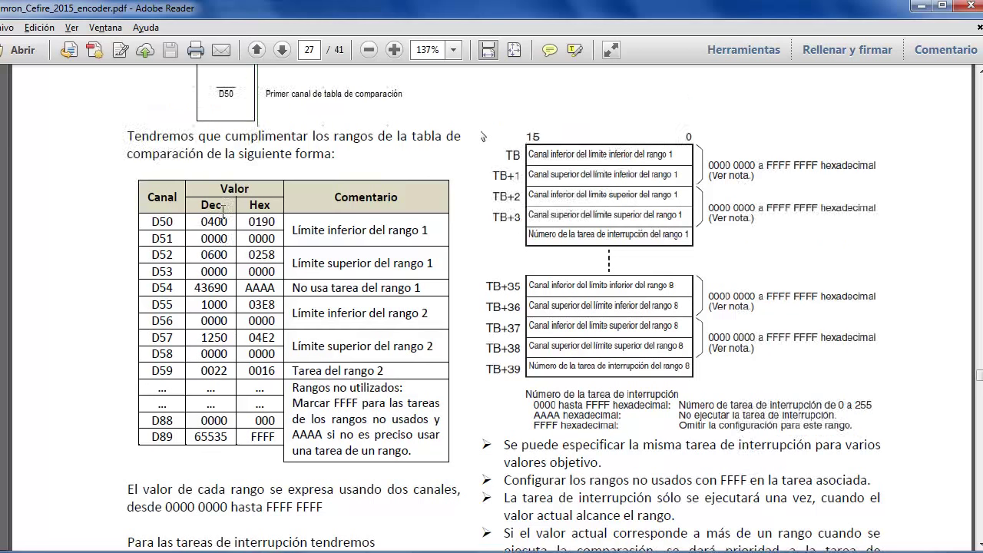
scroll(231, 219, "down", 3)
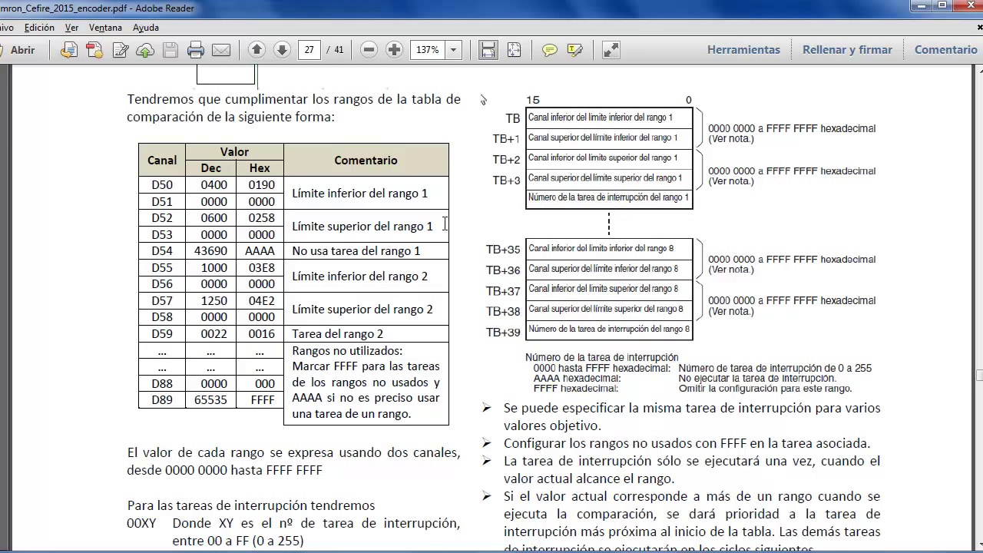
left_click_drag(245, 253, 286, 254)
left_click_drag(248, 334, 278, 333)
left_click_drag(252, 402, 278, 399)
scroll(278, 400, "down", 15)
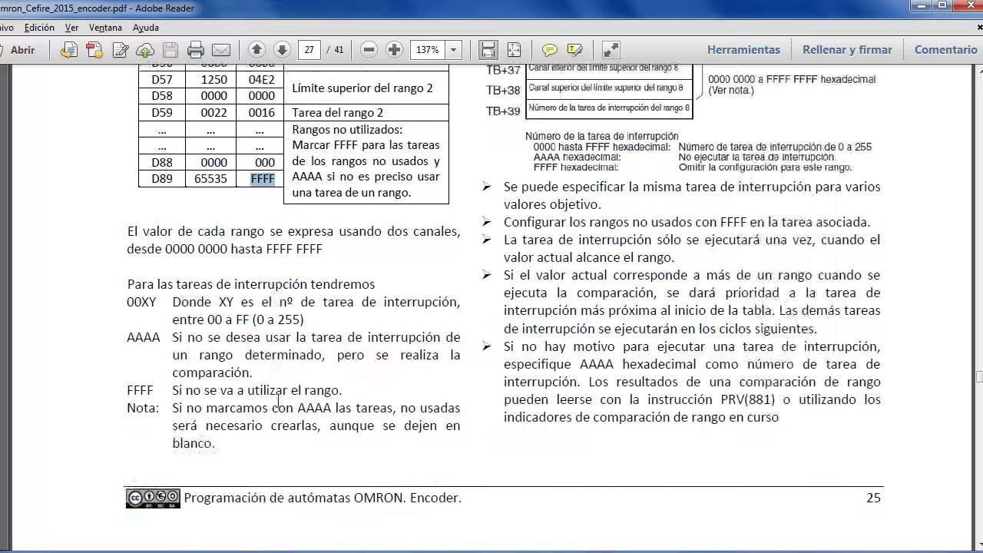
- Read how PRV(881) stores the range comparison results in W100 and when interrupt task 22 runs
scroll(278, 401, "down", 3)
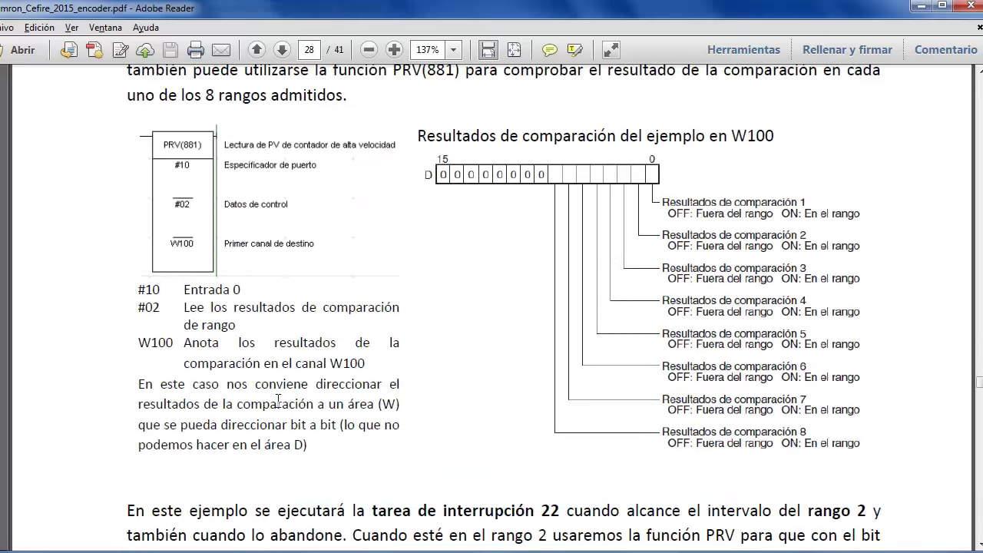
scroll(277, 400, "up", 1)
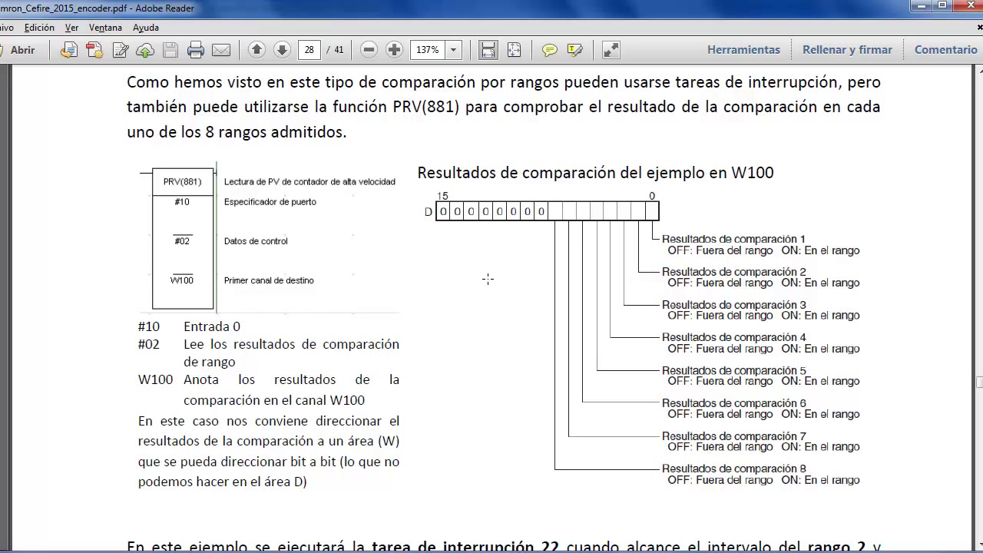
scroll(487, 279, "down", 8)
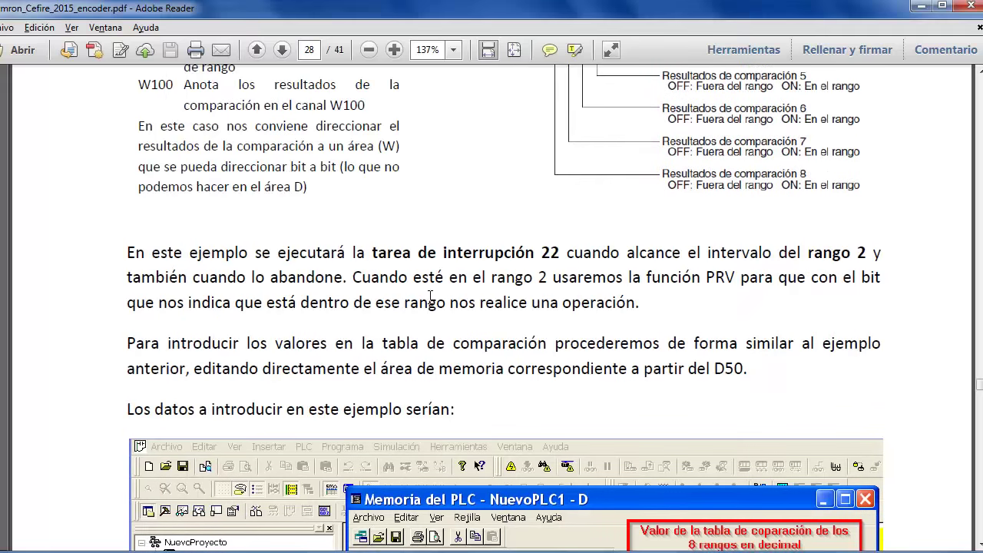
- Review the example PLC memory data for the comparison table in decimal and hexadecimal
scroll(431, 297, "down", 5)
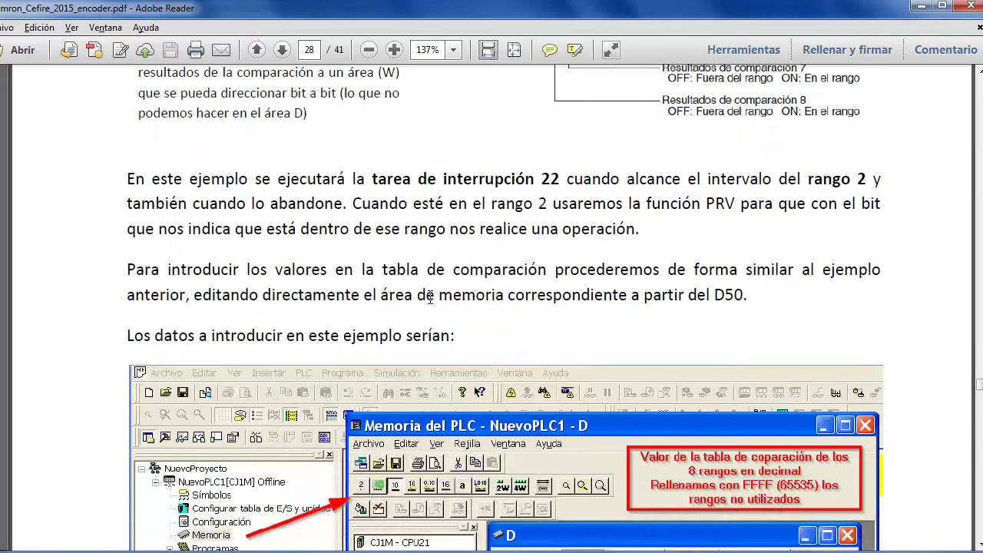
scroll(431, 297, "down", 4)
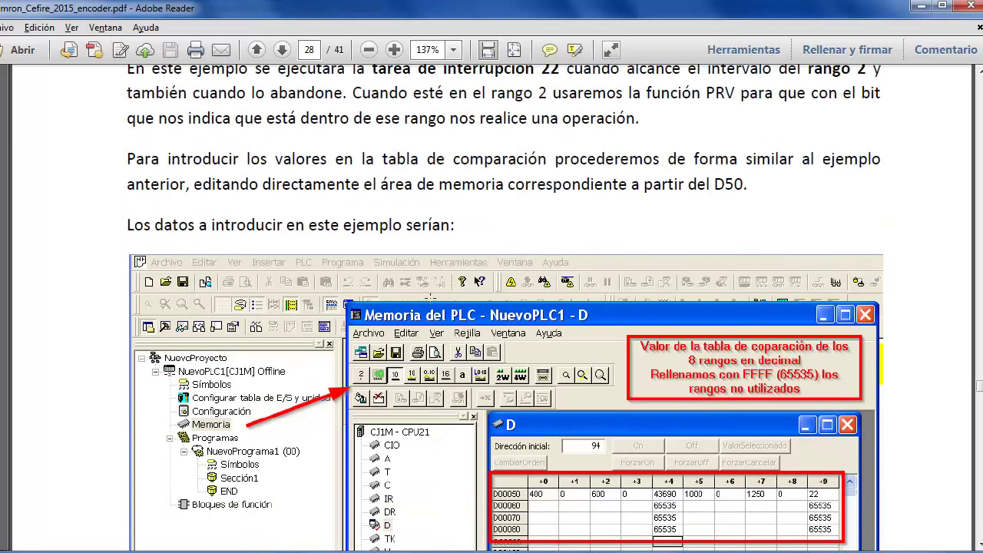
scroll(430, 298, "down", 1)
scroll(430, 298, "up", 1)
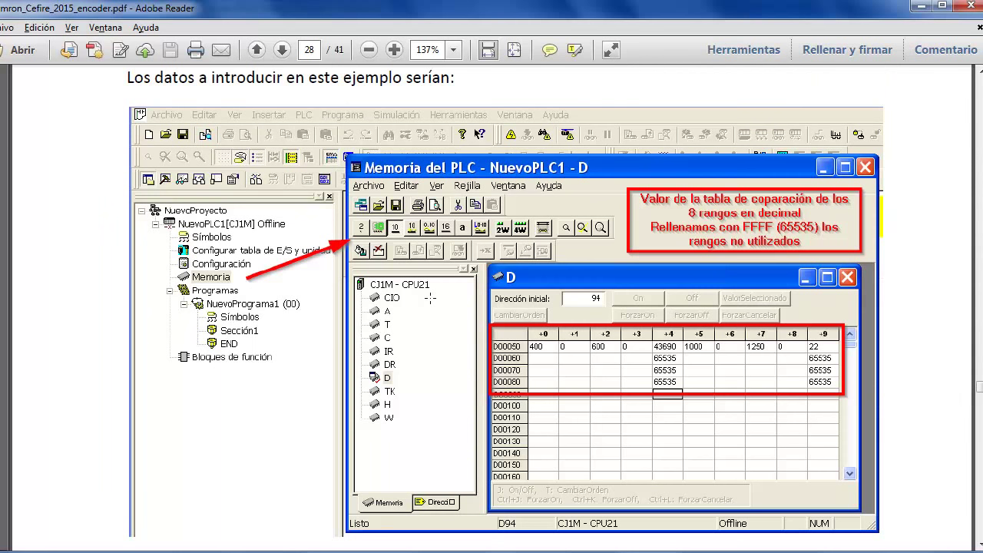
scroll(430, 298, "down", 20)
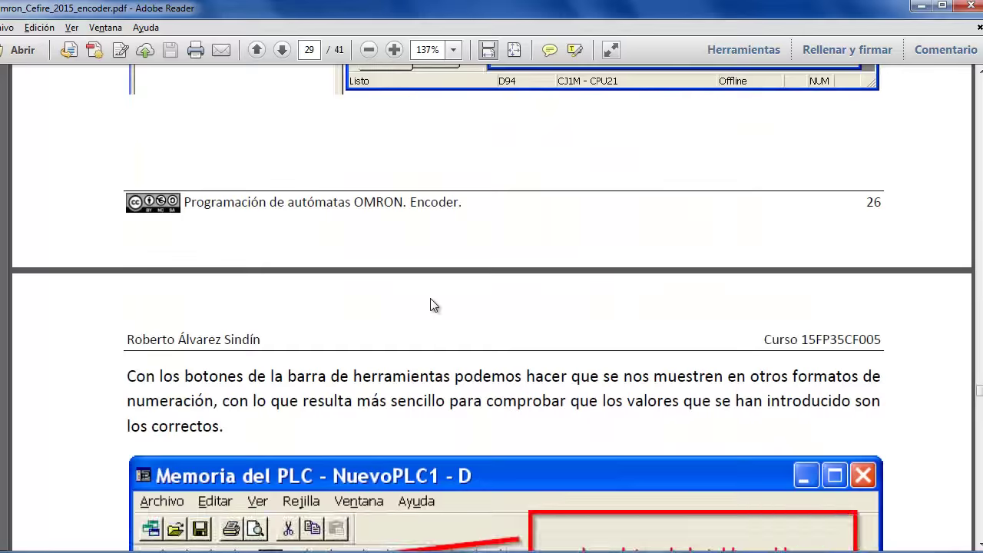
scroll(430, 298, "up", 2)
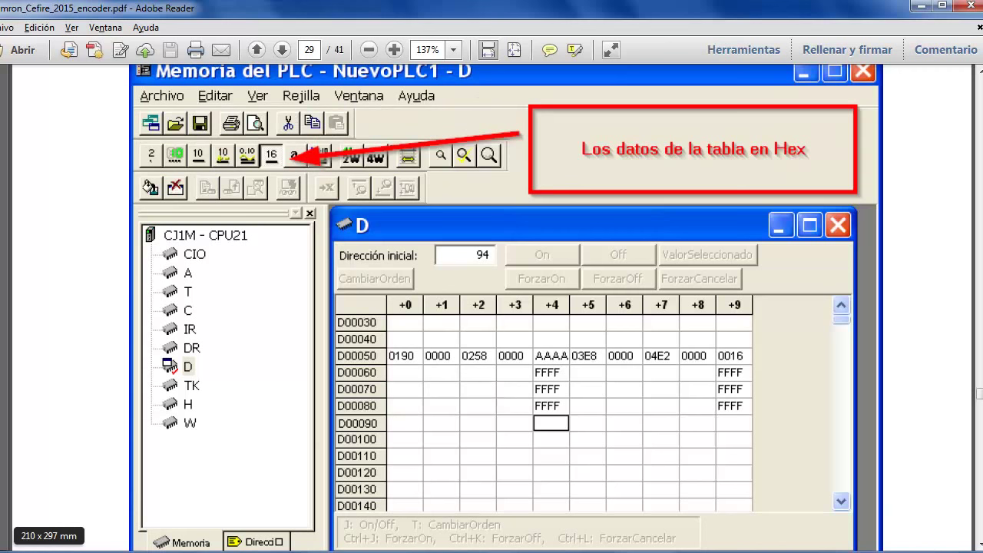
- Switch to CX-Programmer and review the main program's rungs, from CTBL(882) and PRV(881) to the outputs and counter reset
key("alt+Tab")
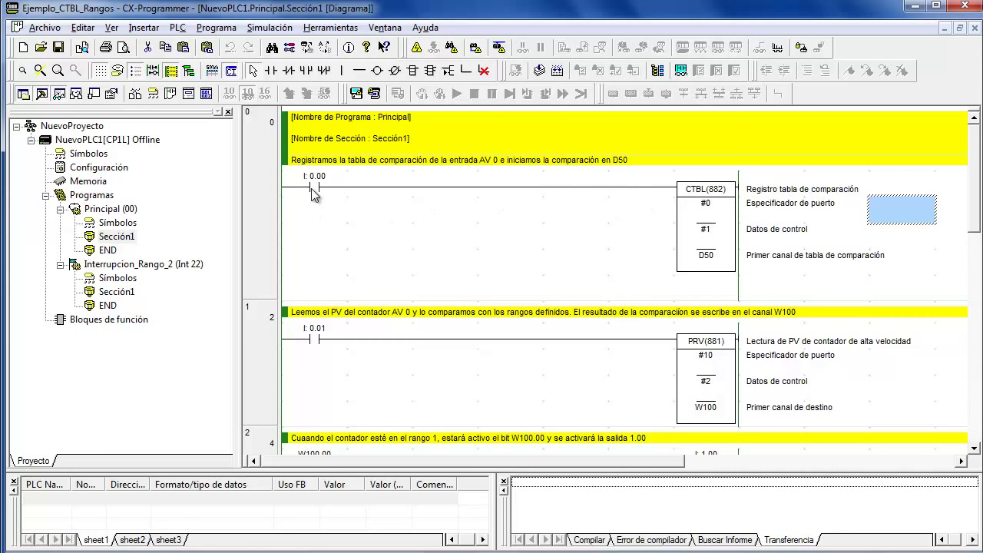
scroll(406, 252, "down", 2)
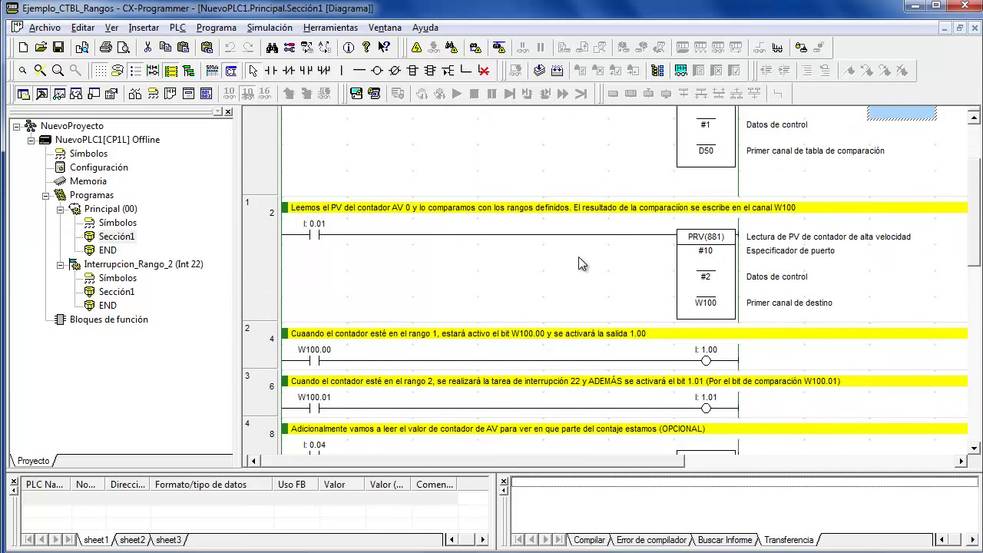
left_click(705, 281)
left_click(836, 290)
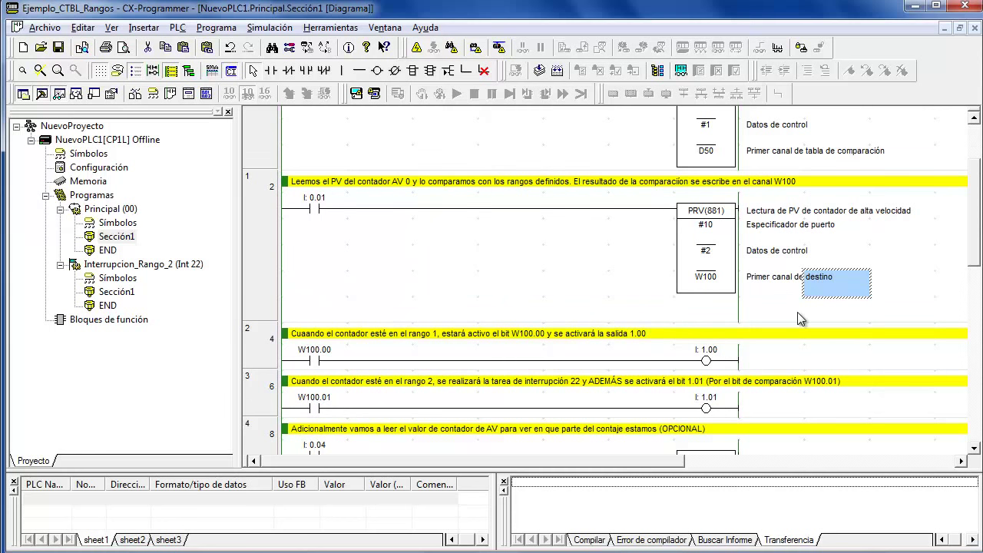
scroll(797, 312, "down", 2)
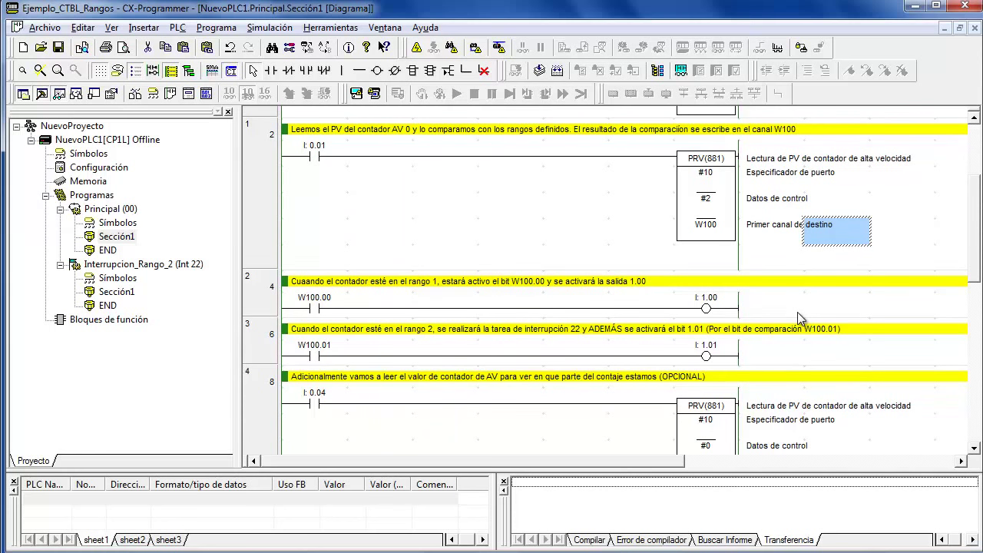
scroll(797, 318, "down", 4)
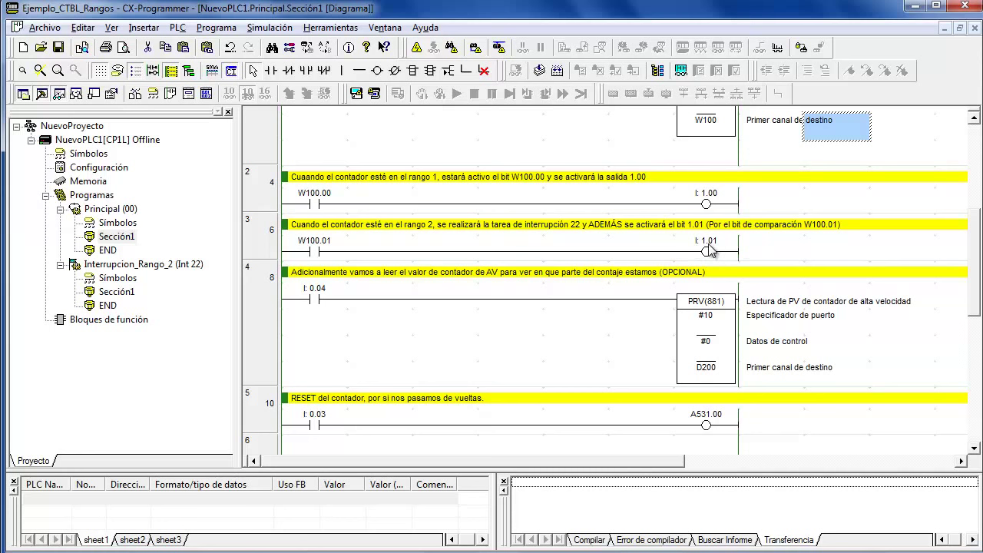
scroll(708, 248, "down", 2)
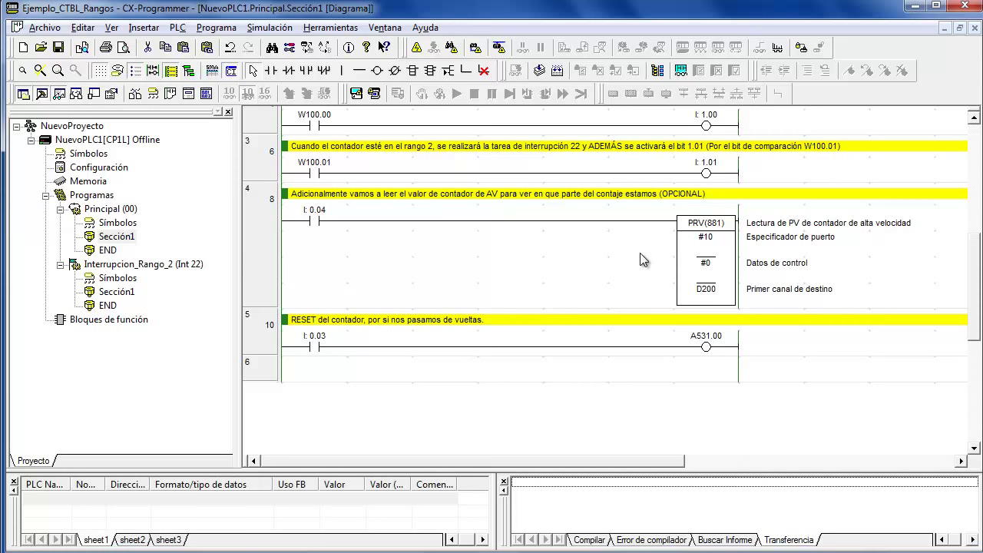
scroll(640, 253, "up", 6)
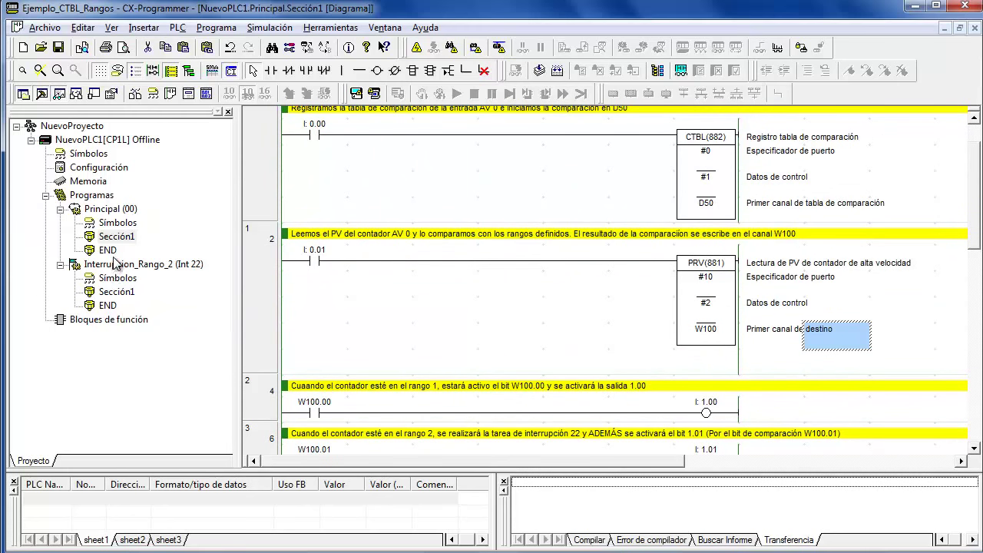
- Open Sección1 of the Interrupcion_Rango_2 program and examine its BCD increment rung
double_click(120, 295)
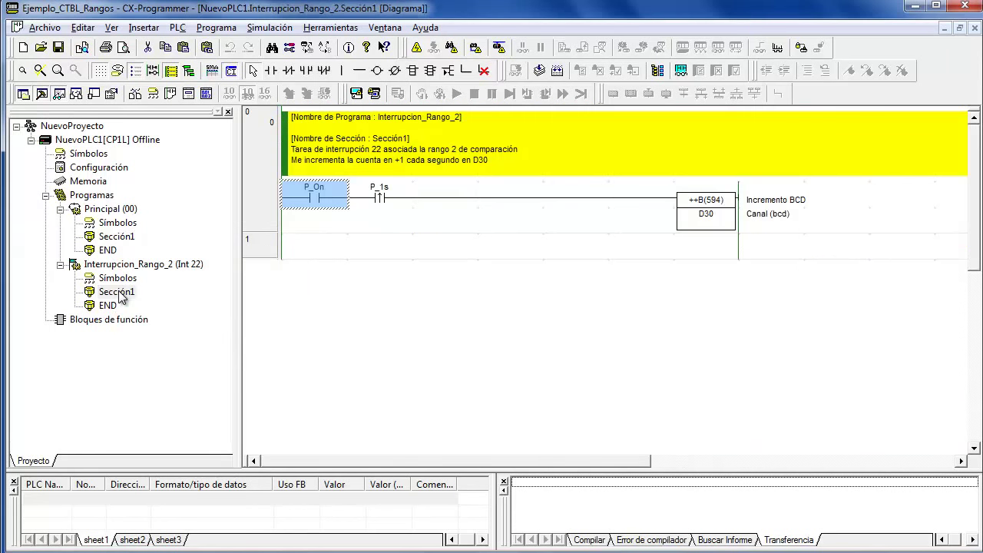
left_click(487, 252)
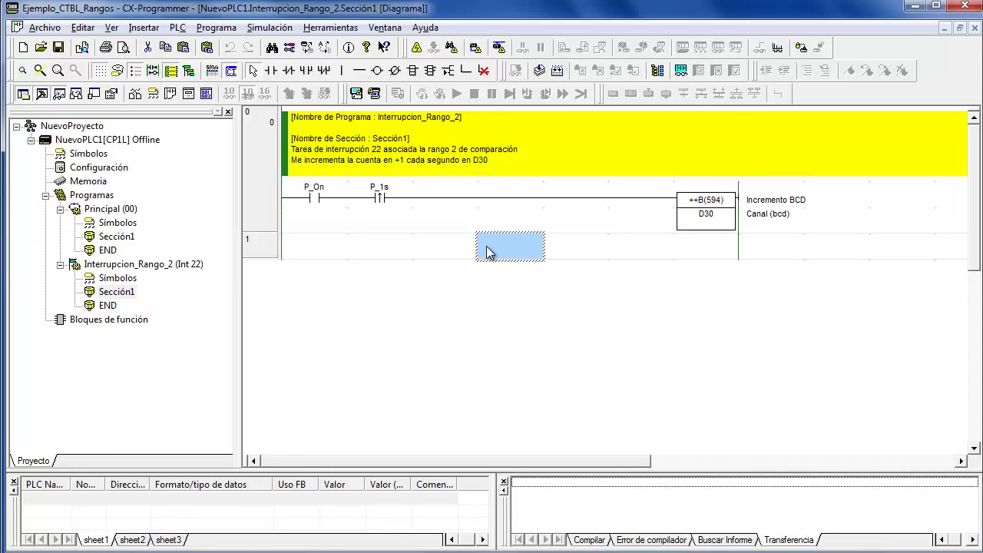
- Open the PLC memory with an enlarged D area window and display the comparison table from D50 in decimal
double_click(88, 181)
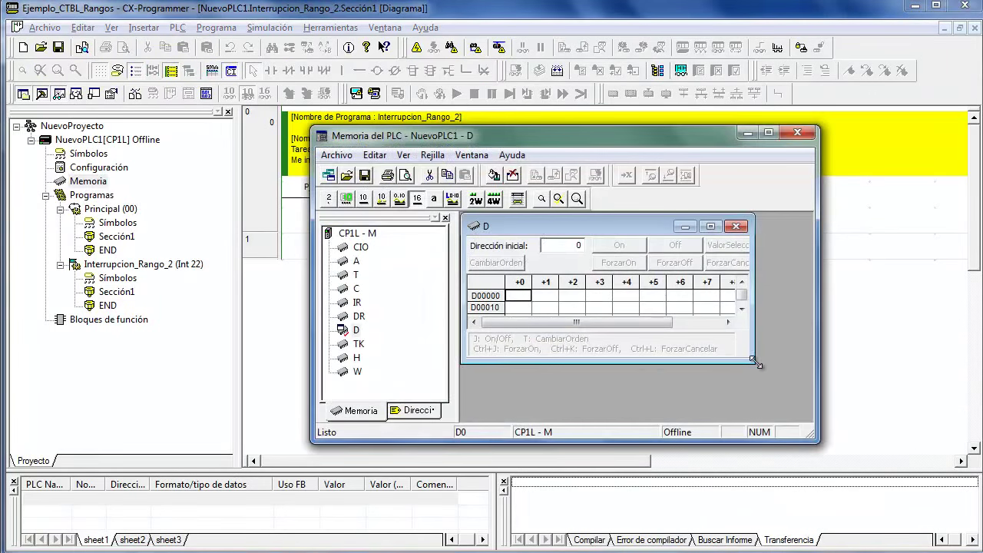
left_click_drag(755, 362, 804, 410)
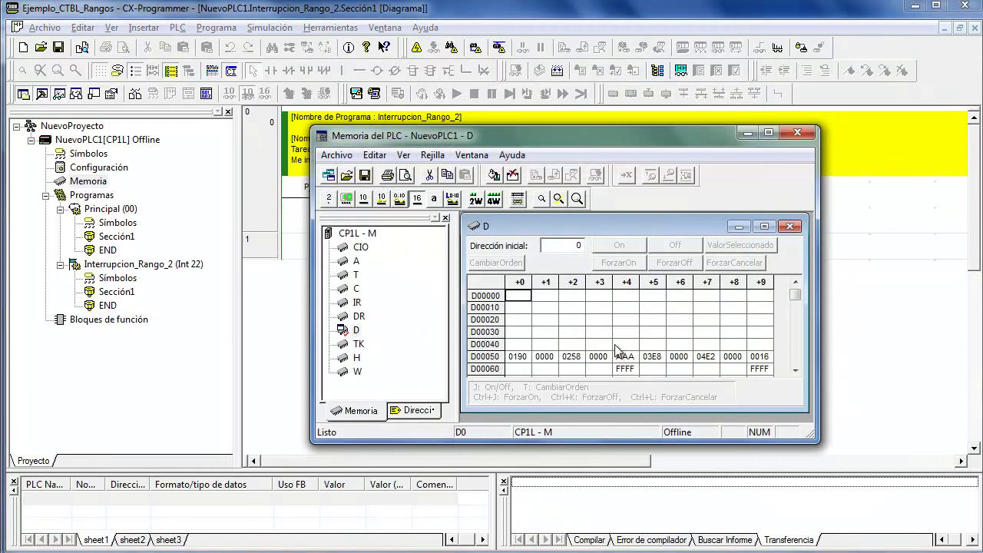
scroll(722, 346, "down", 2)
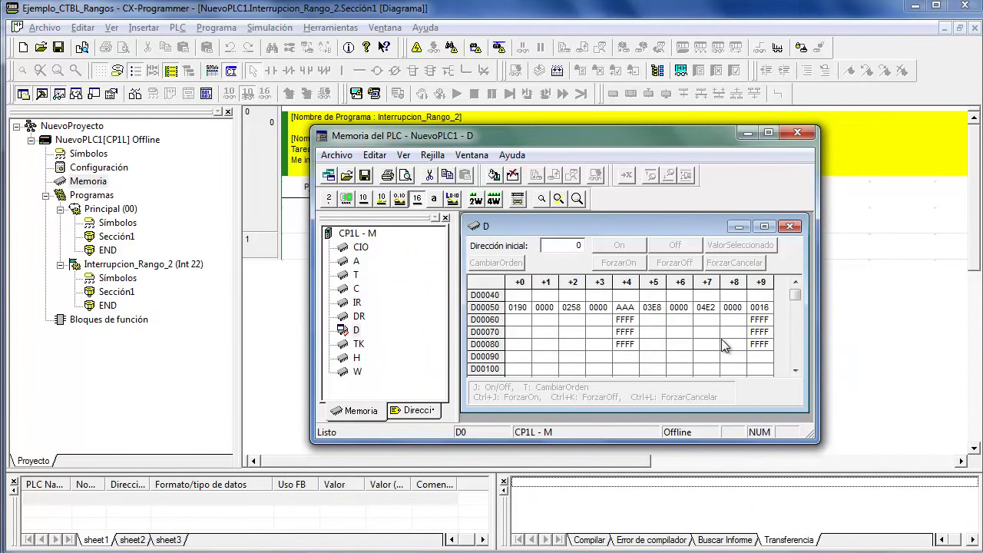
scroll(721, 346, "up", 1)
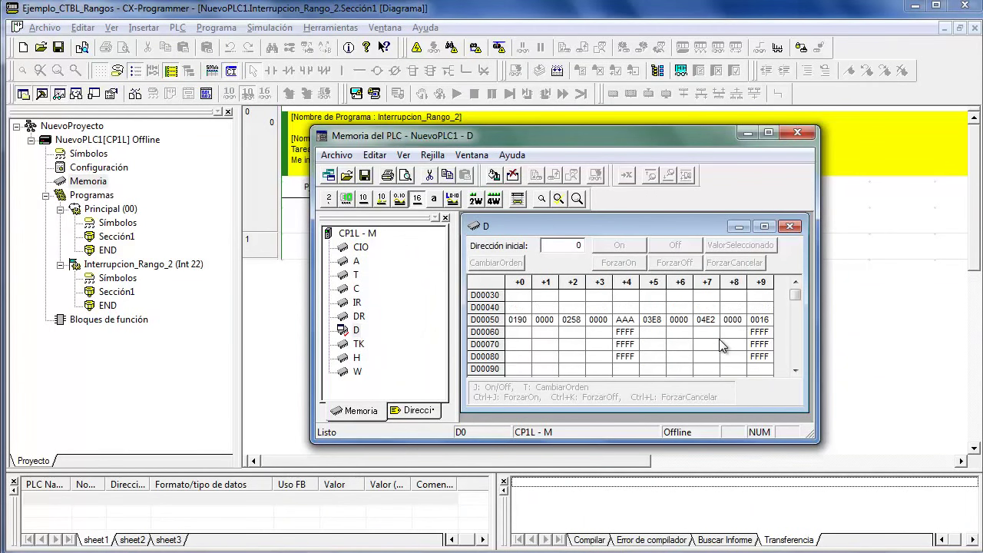
left_click(366, 198)
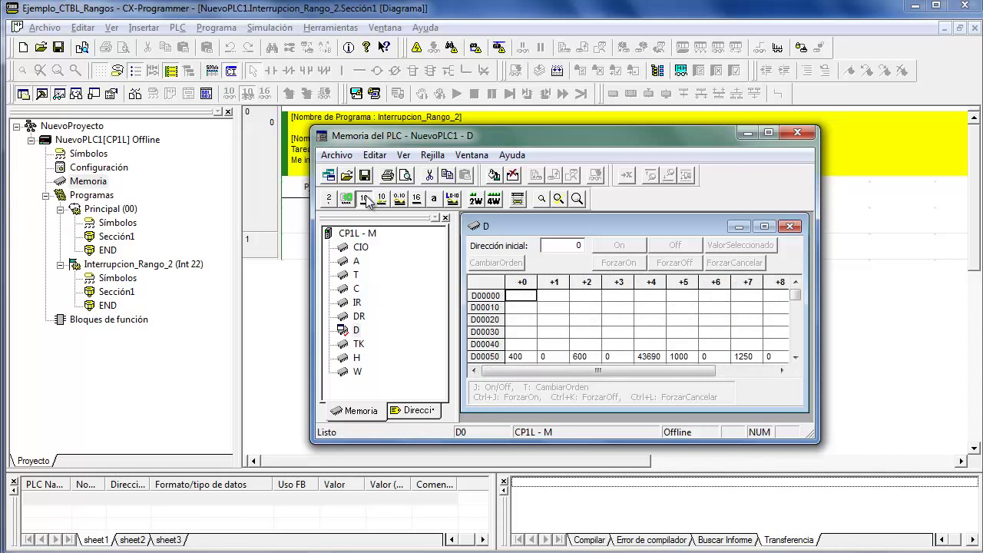
scroll(683, 285, "down", 2)
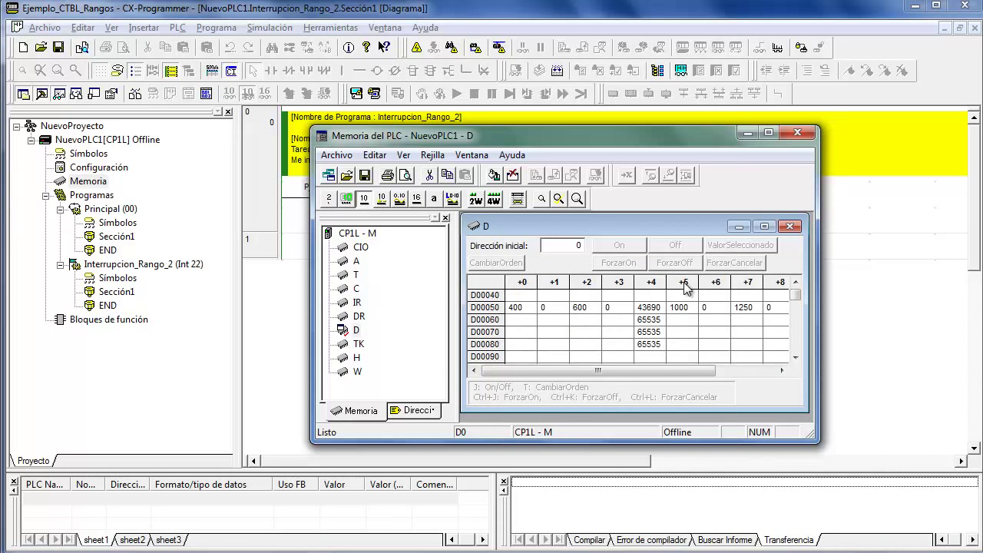
- Narrow the memory area tree and widen the D window to show the comparison table's columns +0 to +9
left_click(461, 306)
left_click_drag(458, 308, 399, 310)
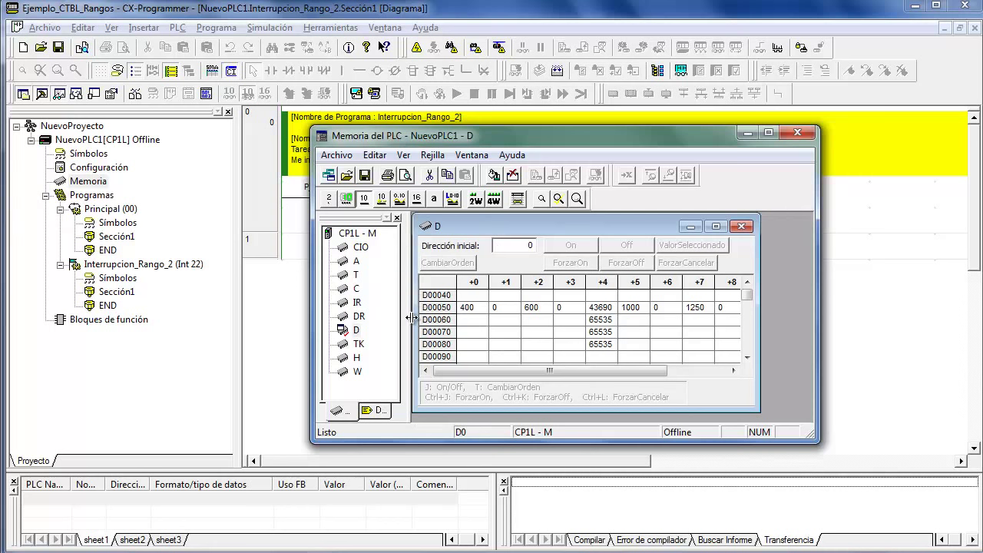
left_click_drag(758, 311, 792, 312)
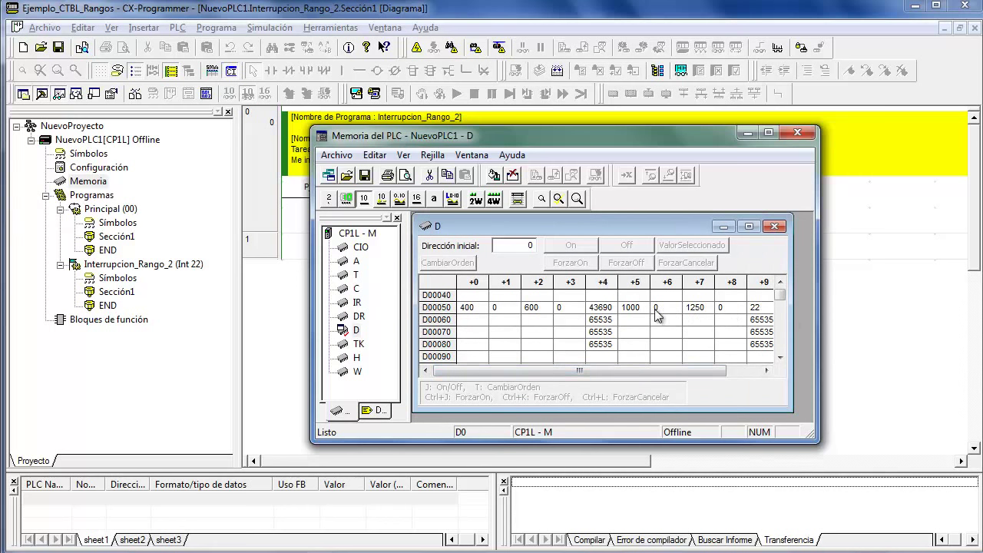
left_click_drag(793, 321, 811, 321)
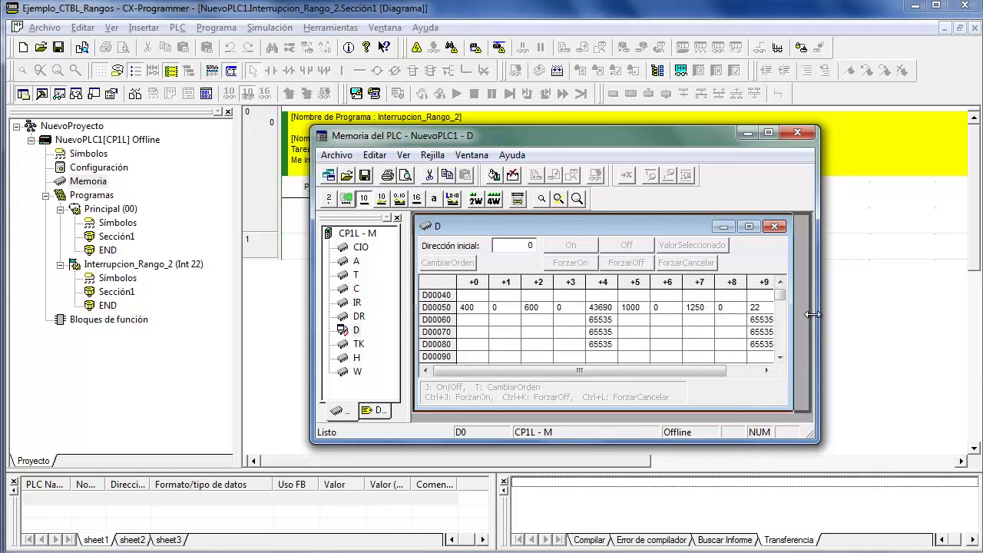
- Display the comparison table in hexadecimal with a wider +4 column and select the interrupt task word at D59
left_click(416, 198)
scroll(598, 292, "down", 2)
scroll(640, 296, "up", 1)
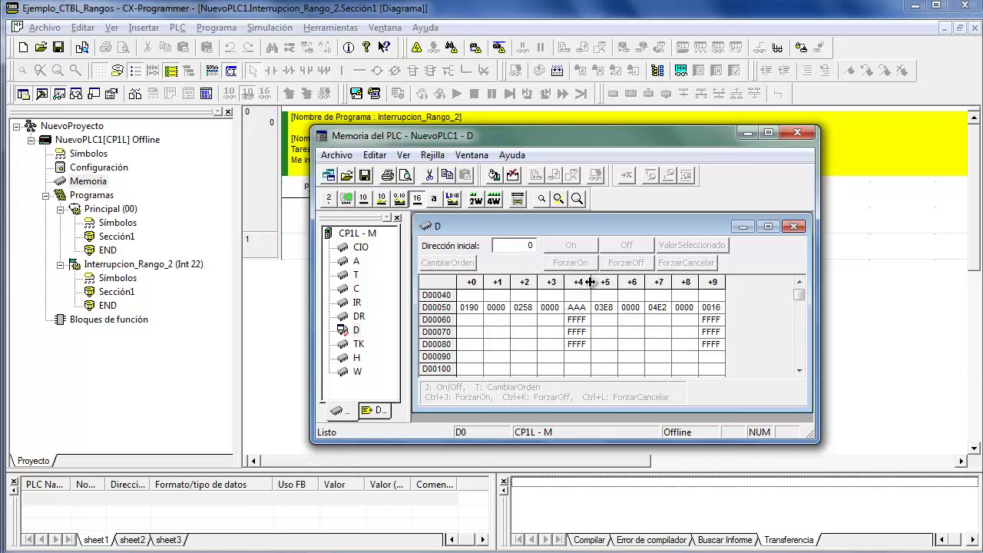
left_click_drag(591, 282, 599, 281)
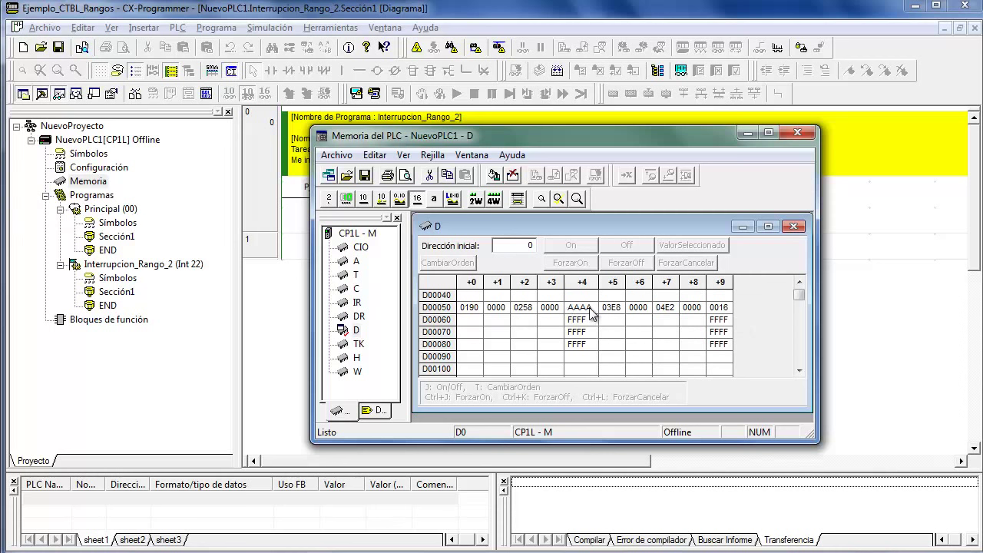
left_click(720, 308)
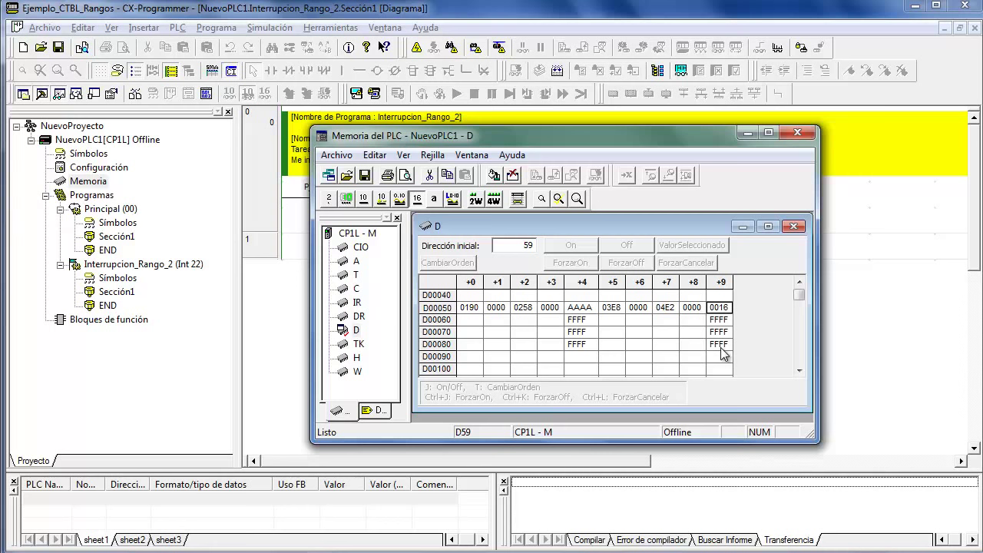
- Connect to the PLC online and show the D area from address 50 in a taller window
left_click(419, 48)
left_click(482, 332)
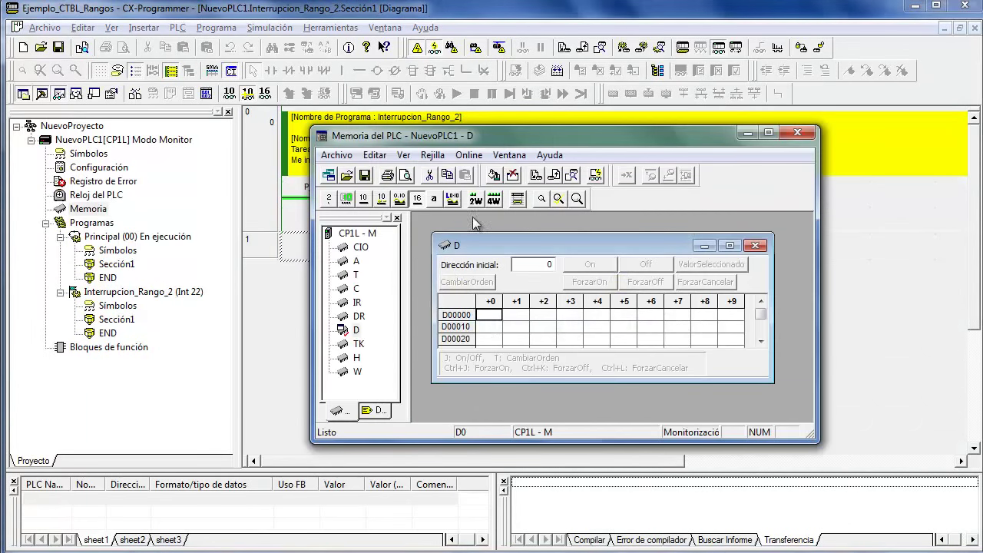
double_click(550, 266)
key("Return")
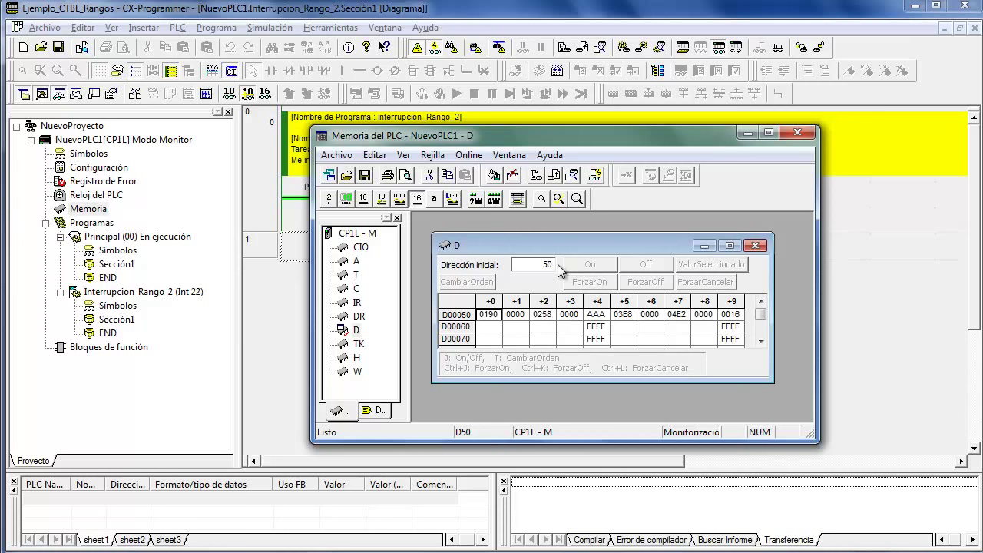
left_click_drag(645, 378, 647, 418)
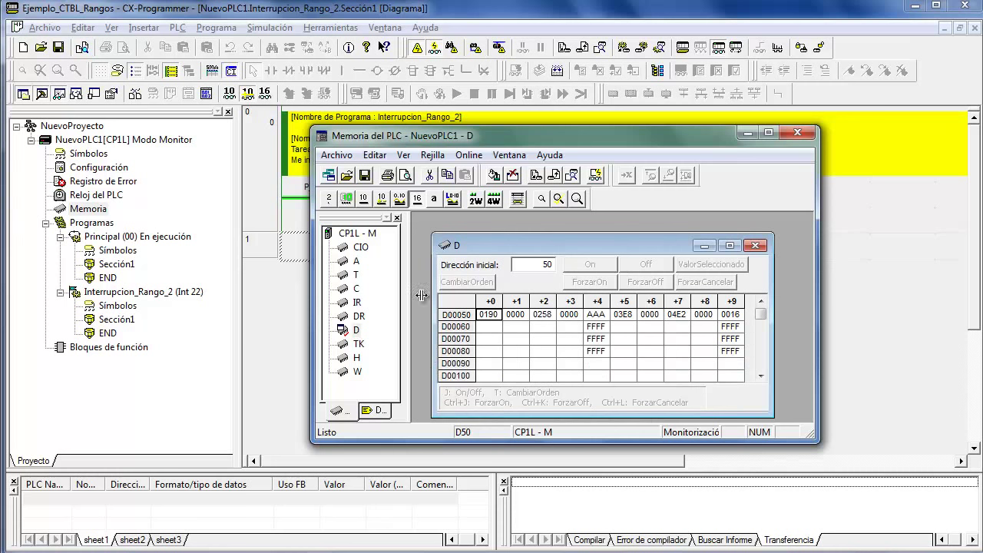
- Transfer the D area range 50-89 to the PLC
left_click(531, 177)
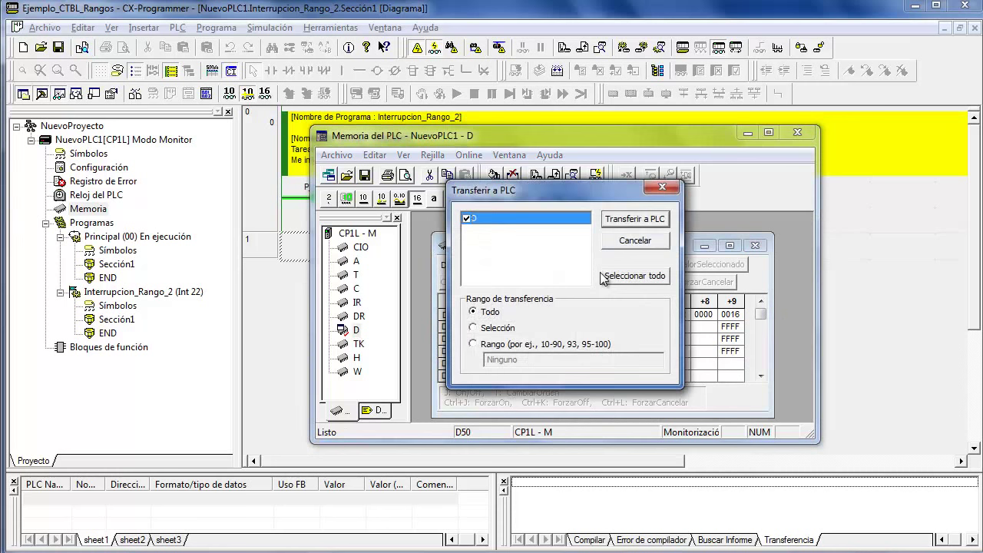
left_click(472, 343)
left_click_drag(527, 361, 441, 370)
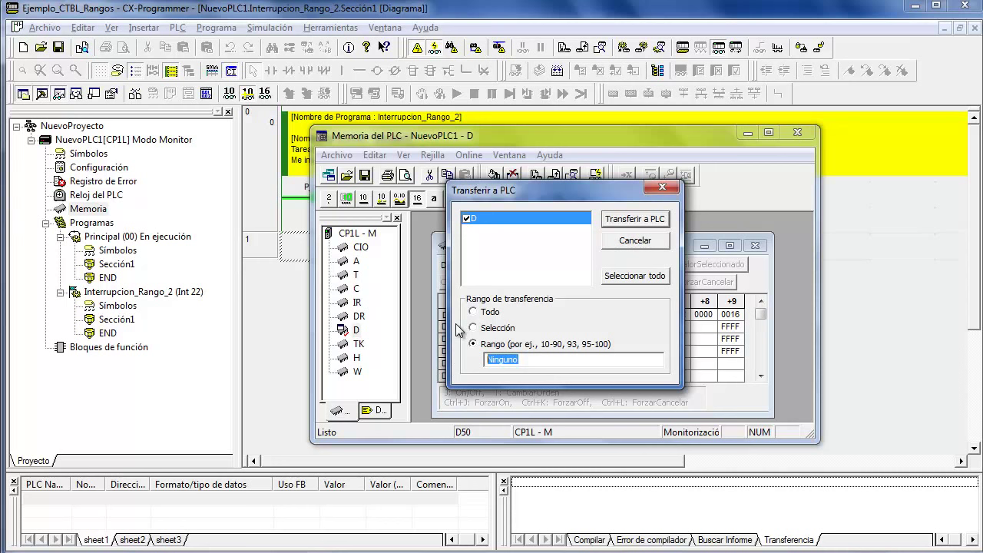
type("50")
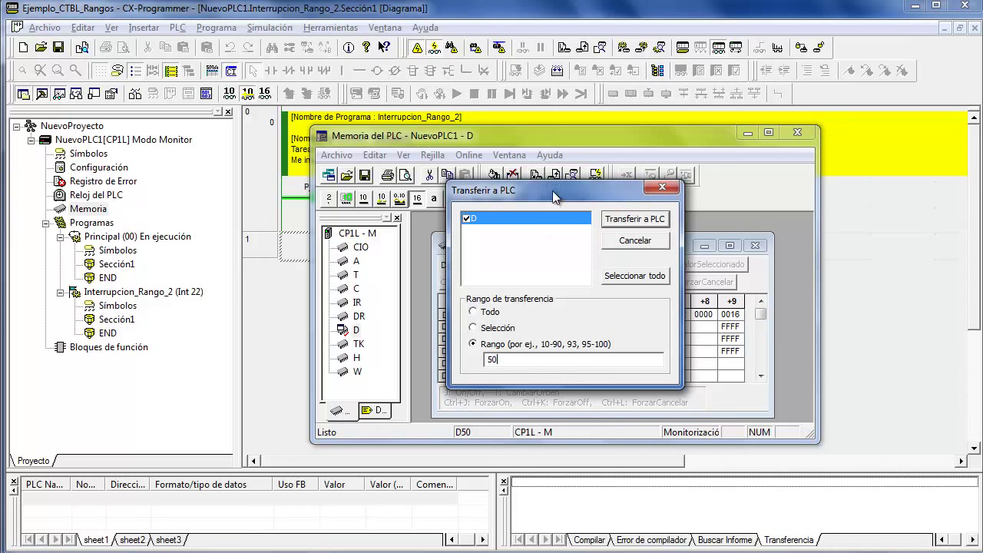
left_click_drag(543, 189, 279, 164)
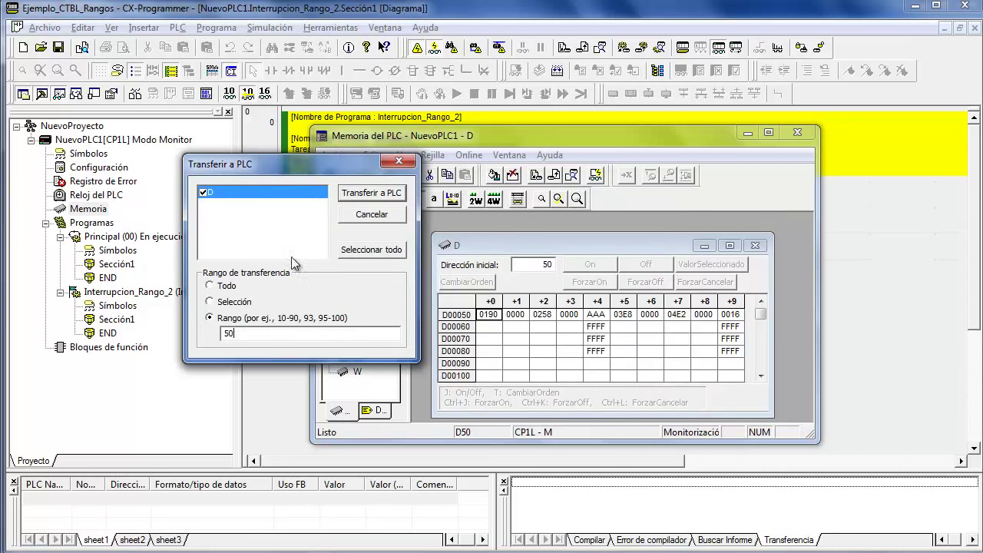
type("0-89")
left_click(367, 195)
left_click(513, 352)
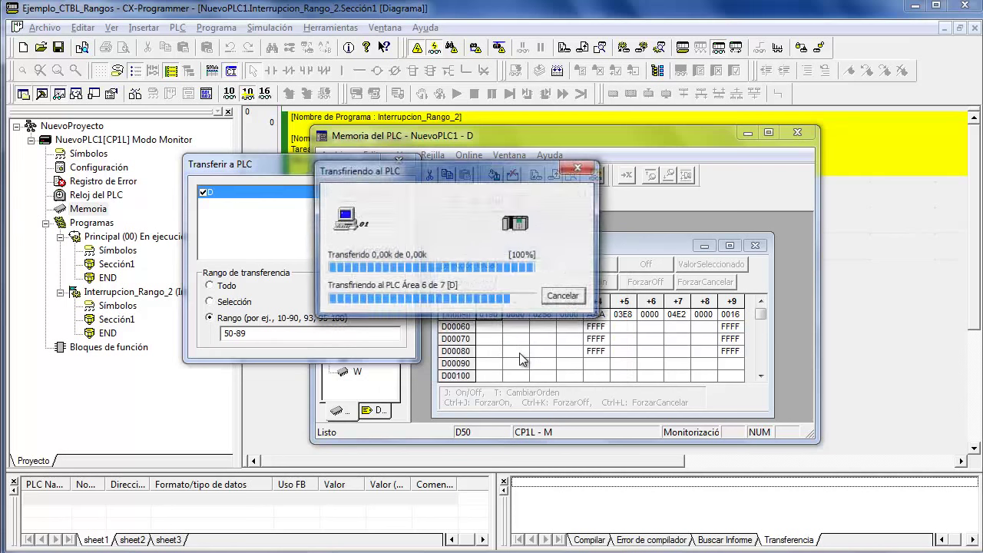
- Close the PLC memory window and save its changes in the project
left_click(796, 132)
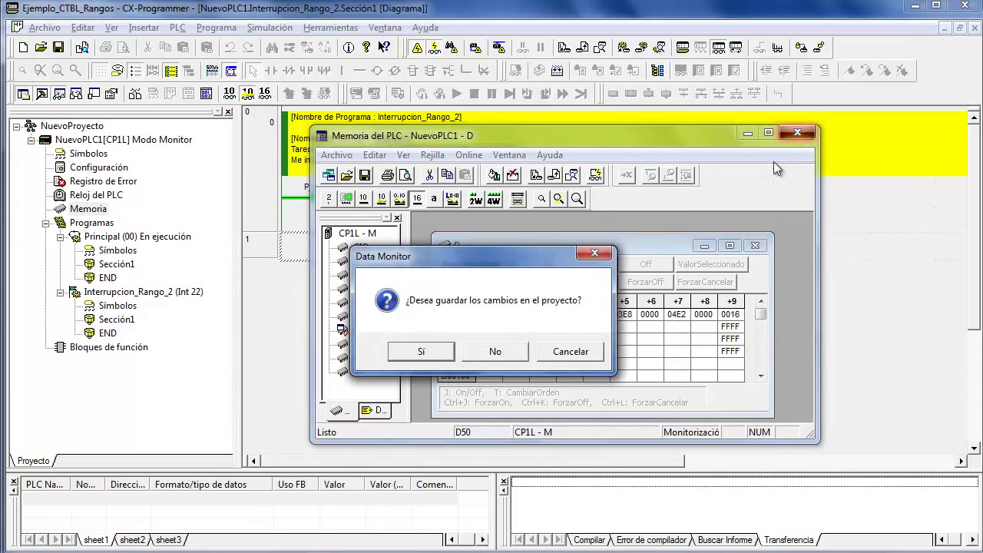
left_click(418, 351)
left_click(614, 339)
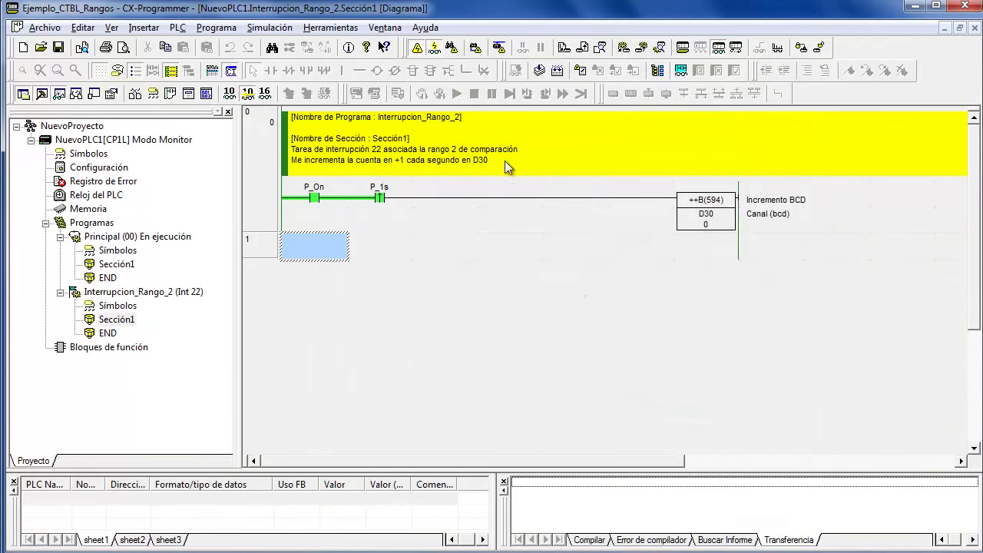
- Transfer the programs, symbols and comments to the PLC, allowing the switch to programming mode
left_click(564, 47)
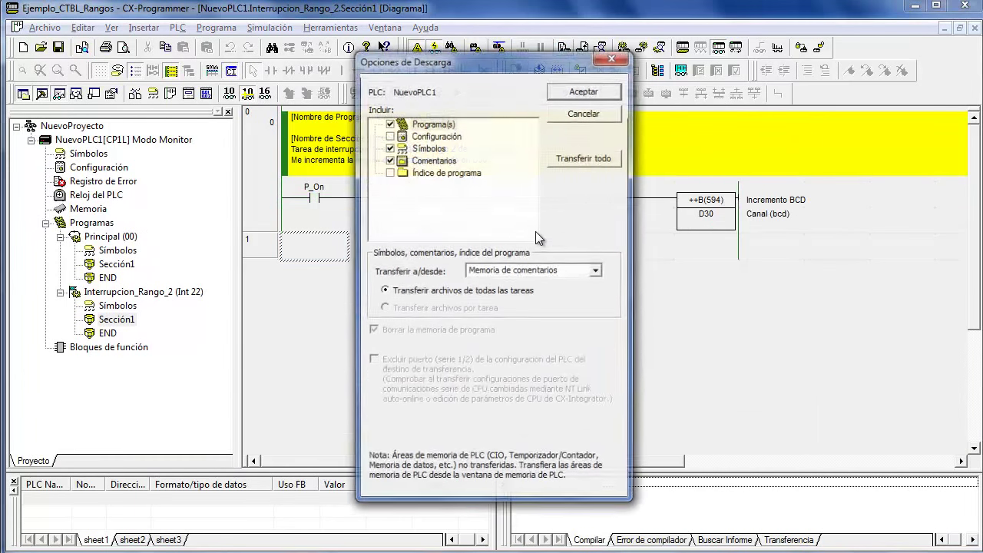
left_click(589, 90)
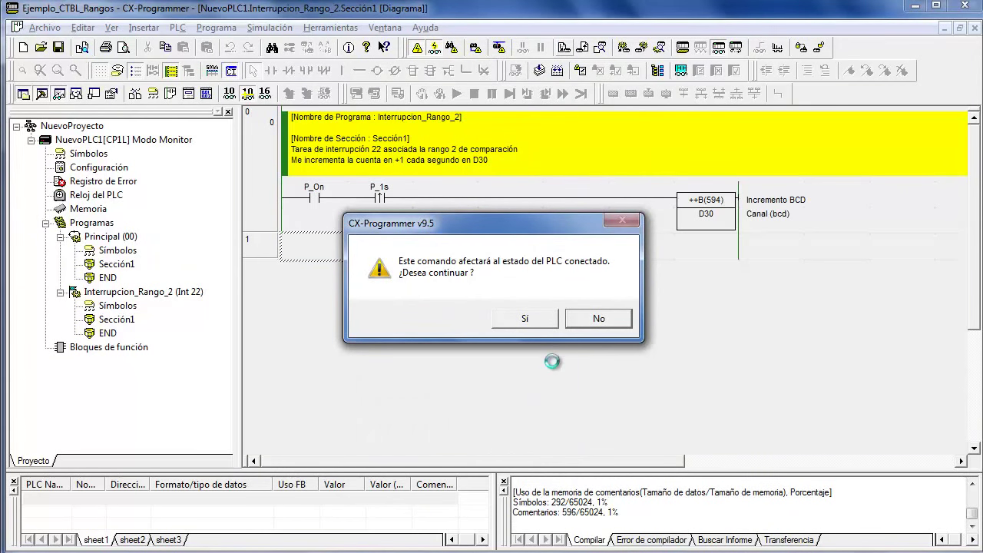
left_click(527, 318)
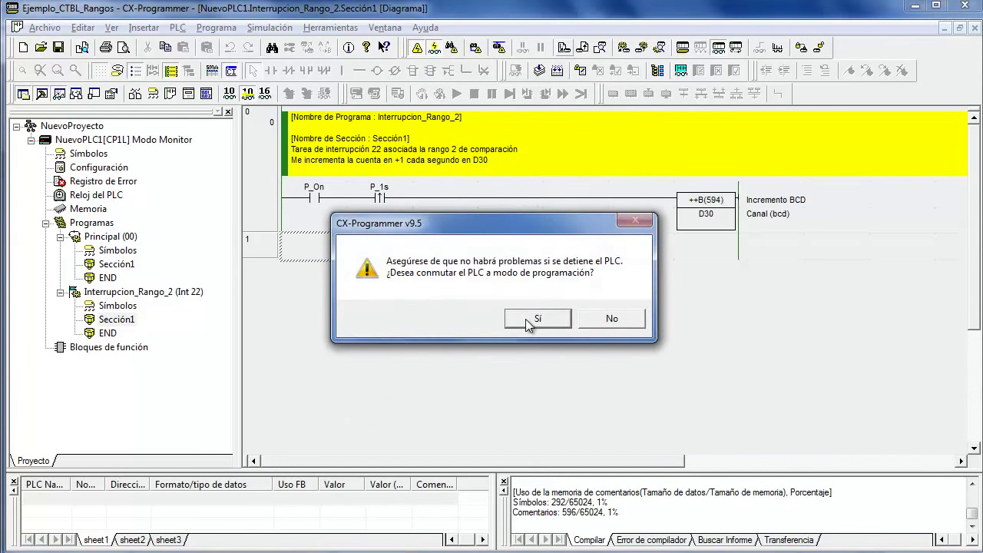
left_click(526, 318)
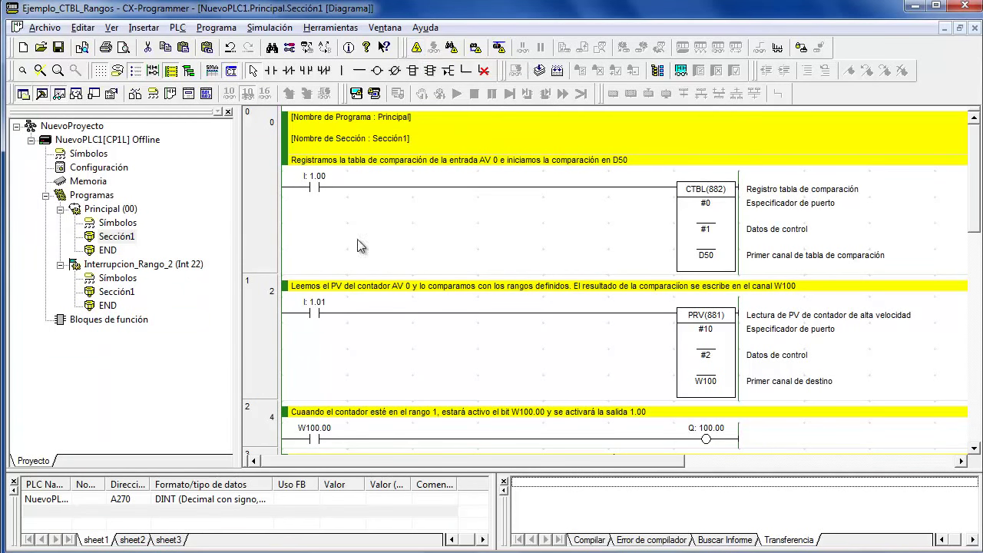
- Connect to NuevoPLC1 over USB, download the programs, symbols and comments again, and return the PLC to operation
left_click(417, 50)
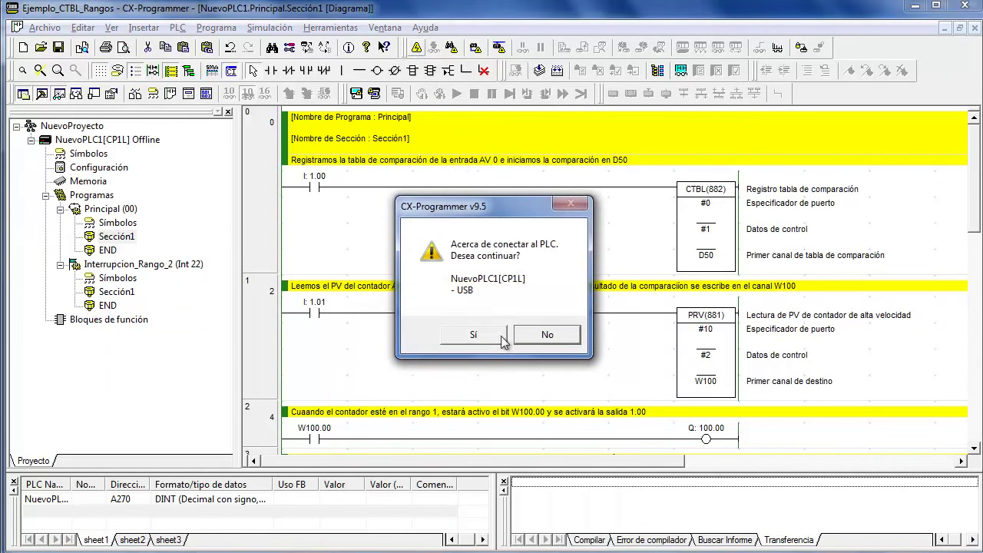
left_click(469, 335)
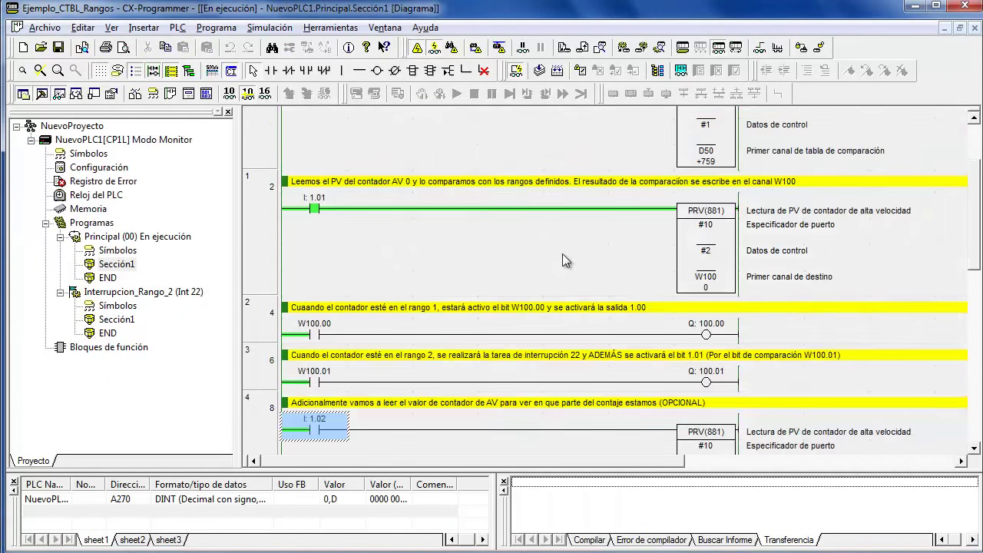
left_click(516, 70)
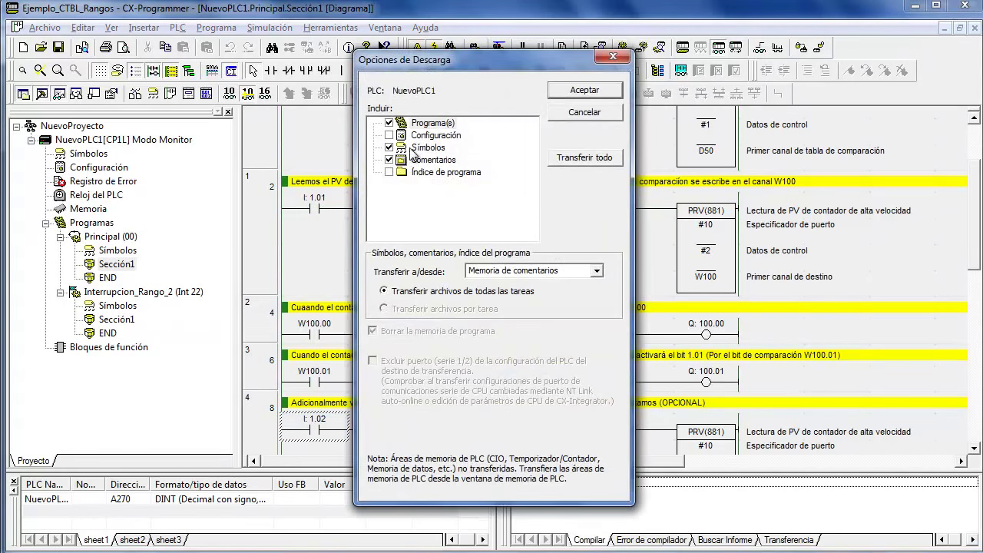
left_click(572, 94)
left_click(522, 317)
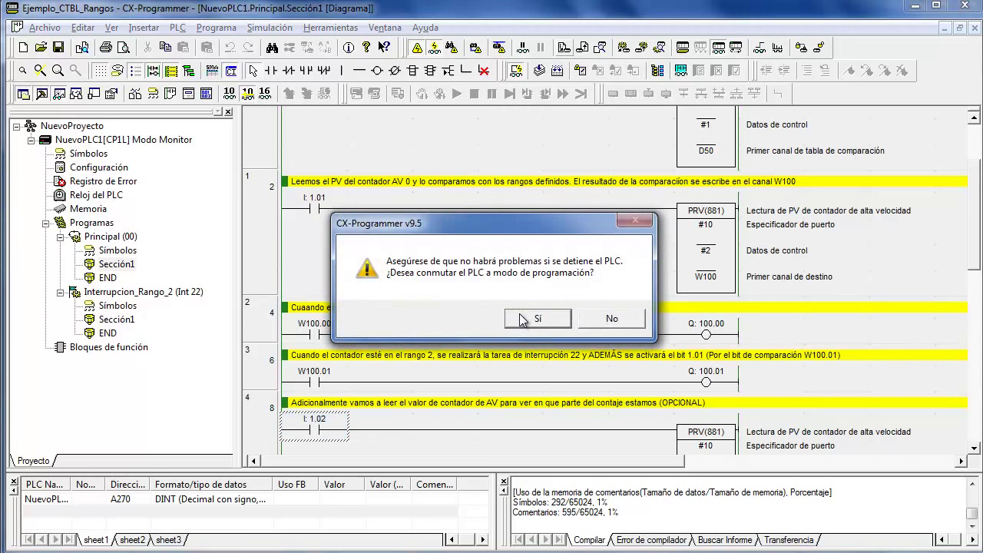
left_click(530, 318)
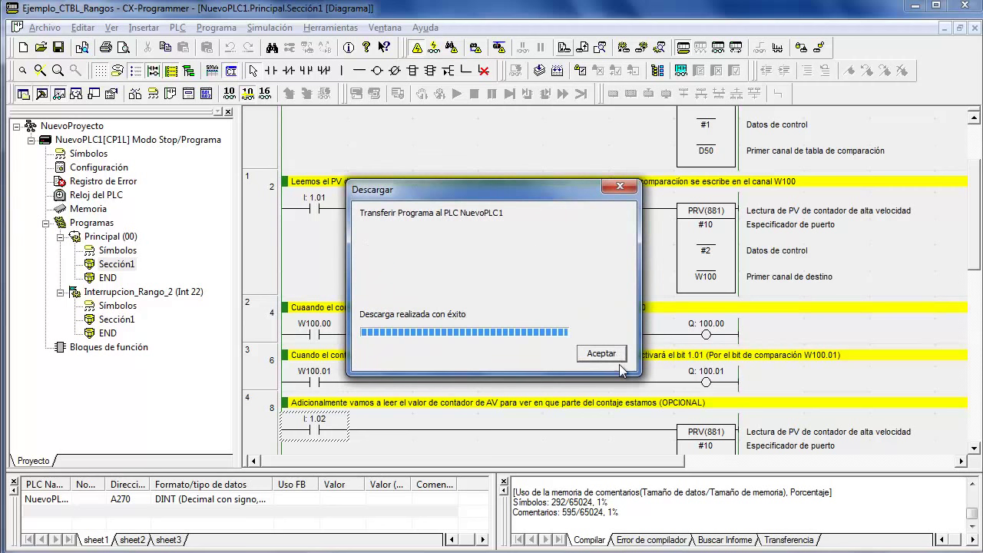
left_click(598, 353)
left_click(526, 321)
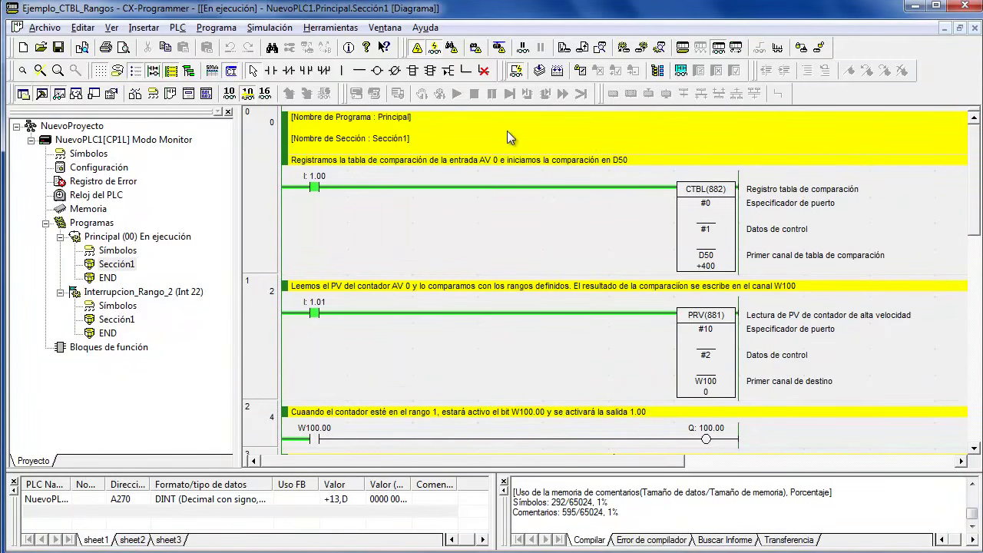
- Monitor the main program online from the CTBL(882) rung to the range outputs as the counter value changes
left_click(93, 208)
left_click(503, 236)
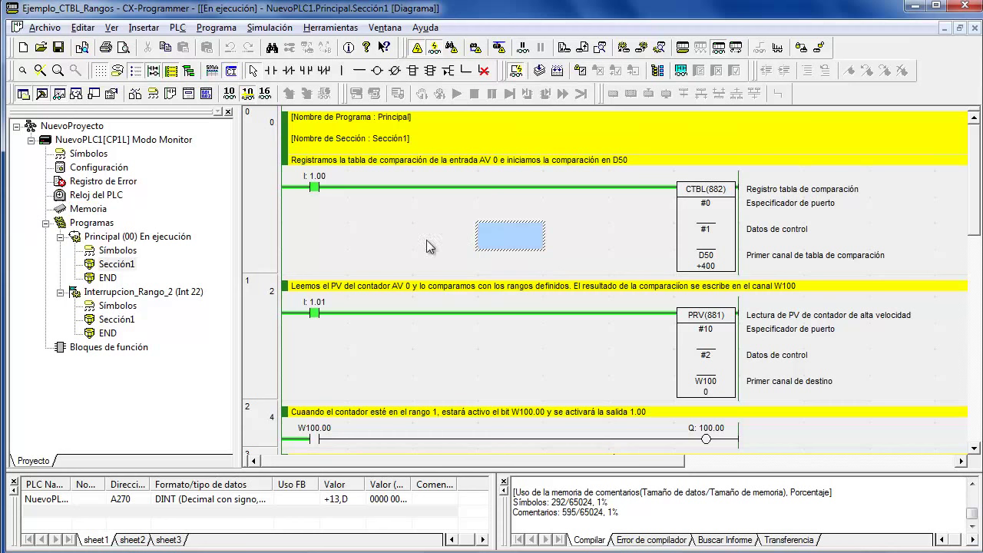
left_click(929, 230)
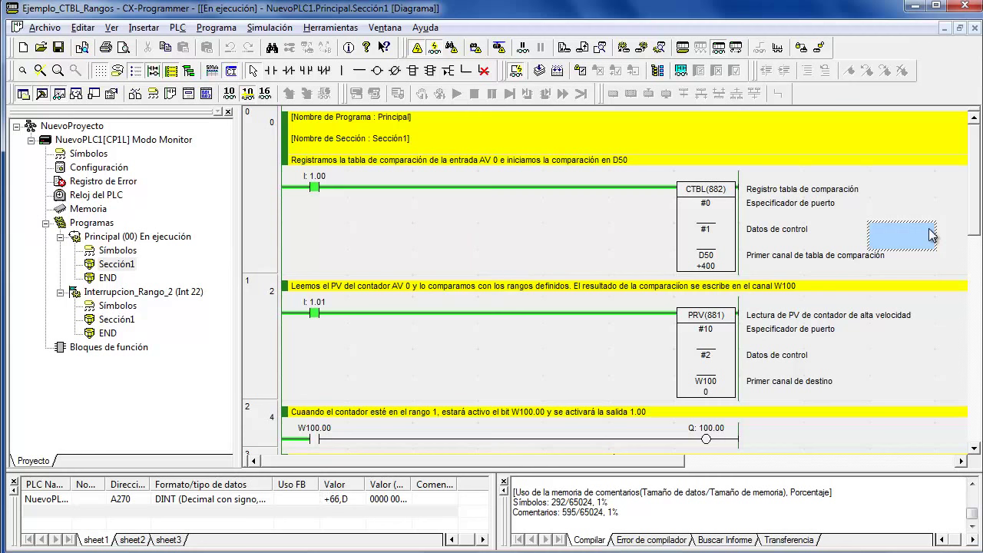
scroll(830, 359, "down", 5)
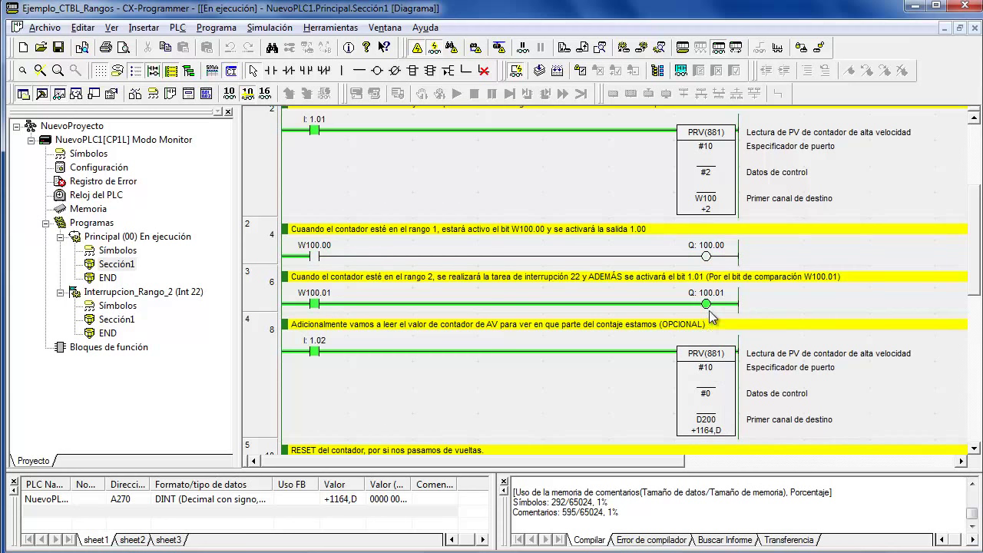
- Check the D30 increment in Interrupcion_Rango_2's Sección1 online, and return to the main program's Sección1 to review its rungs
double_click(118, 319)
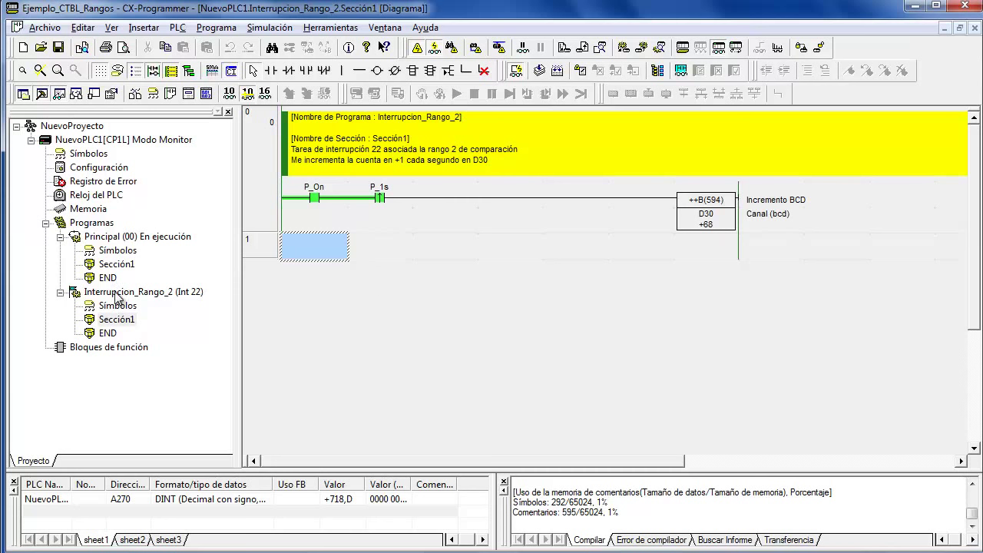
double_click(123, 238)
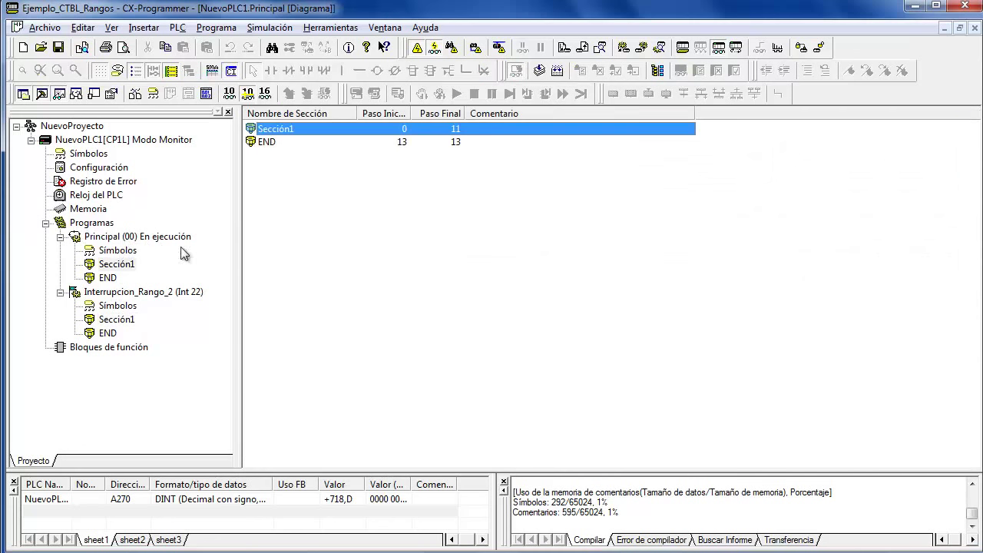
double_click(104, 265)
scroll(574, 220, "up", 3)
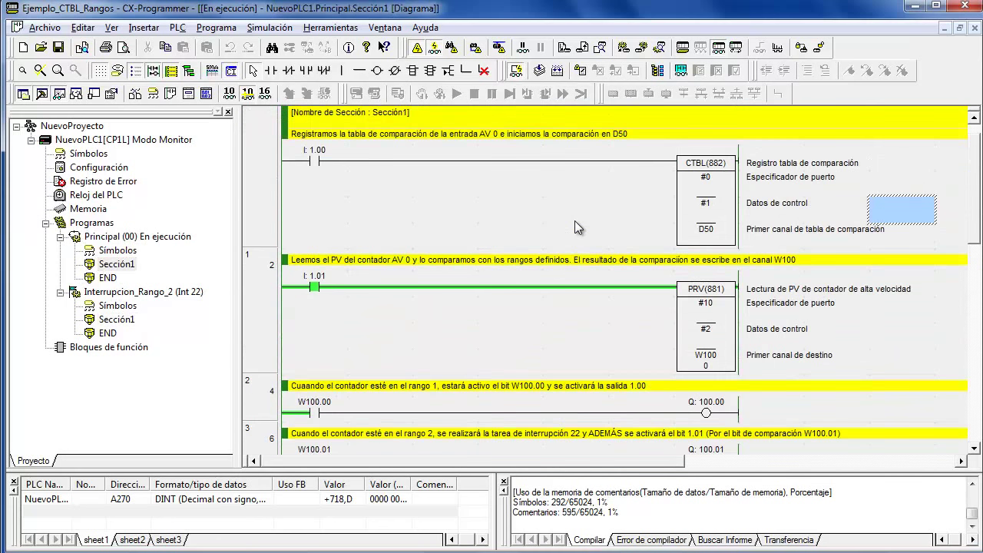
scroll(596, 253, "down", 8)
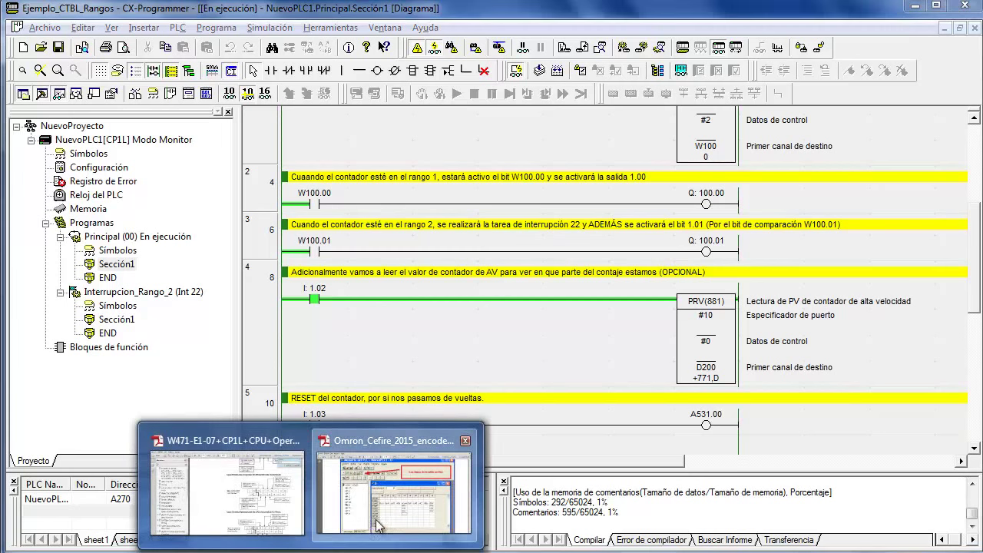
- Switch to Omron_Cefire_2015_encoder.pdf in Adobe Reader and browse past the comparison table example to page 34
left_click(395, 491)
scroll(491, 307, "down", 15)
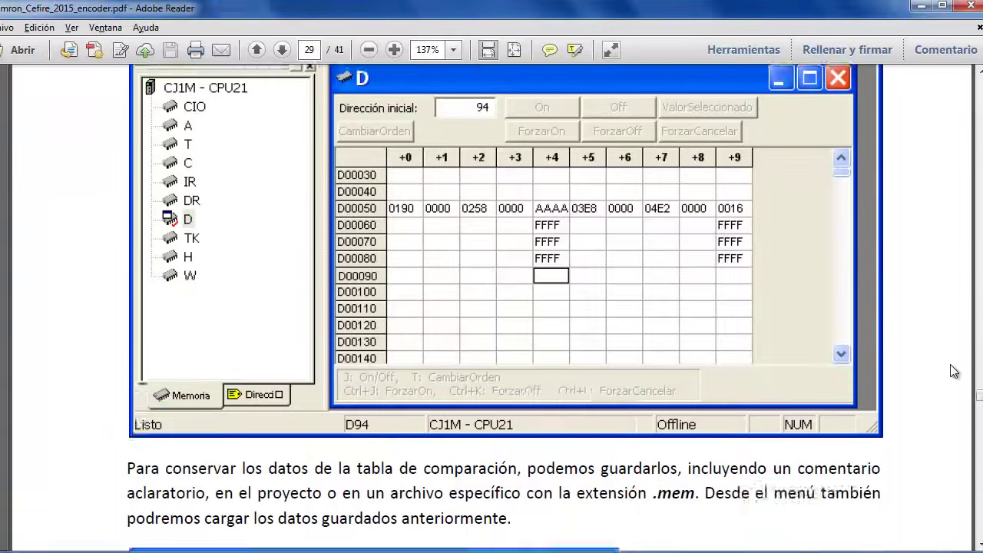
scroll(793, 386, "down", 10)
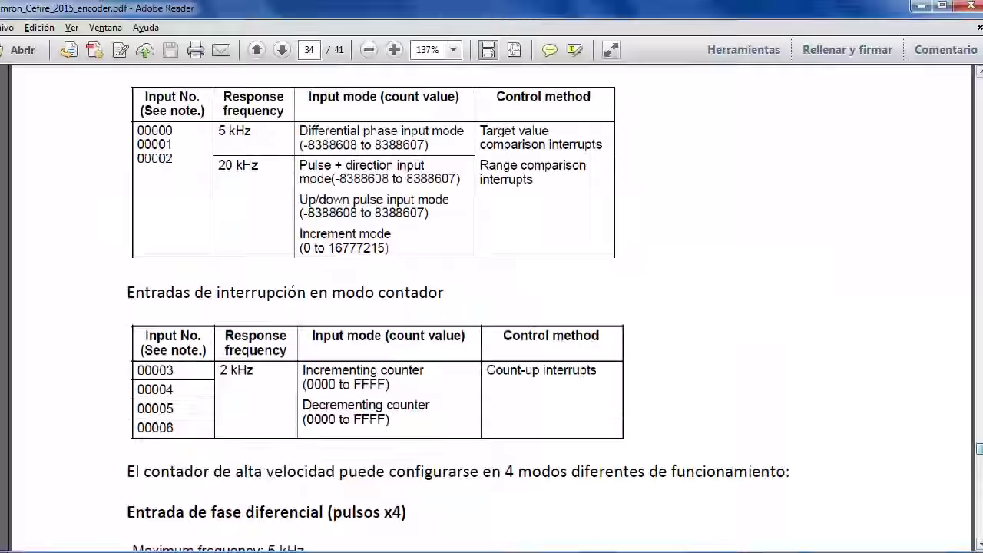
- Browse back through the manual to review counter value loading with INI(880) and the PRV(881) frequency and PRV2(883) speed measurement examples
scroll(394, 292, "up", 10)
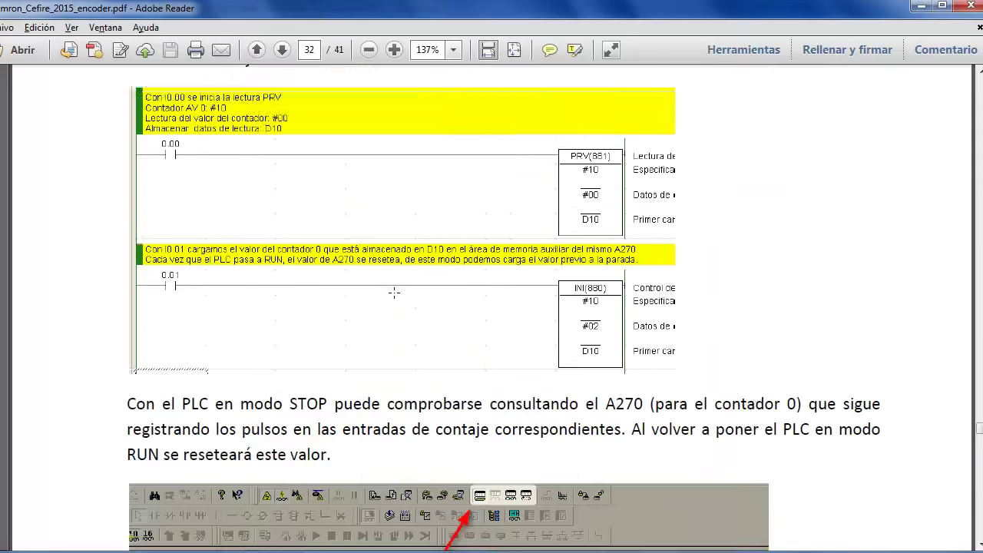
scroll(394, 292, "down", 4)
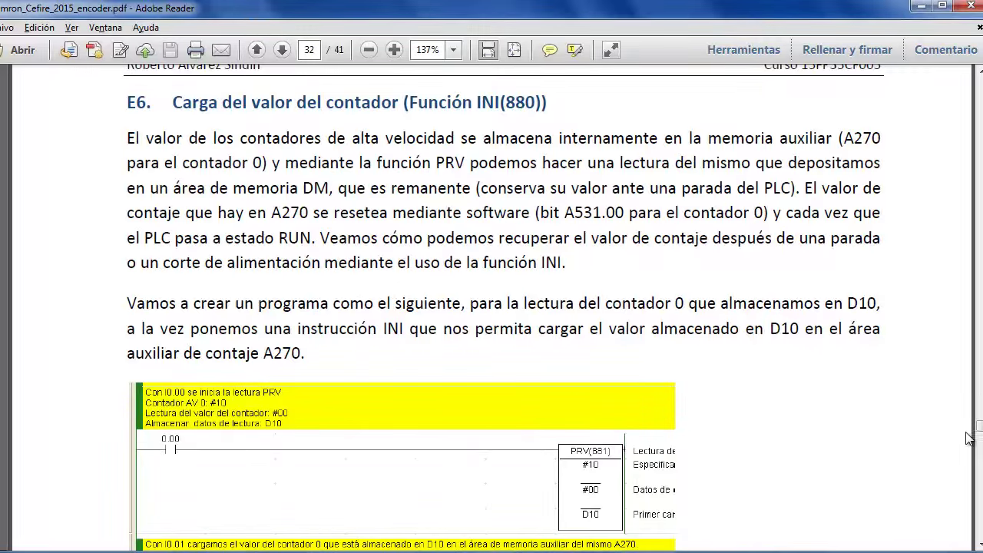
left_click_drag(969, 438, 972, 314)
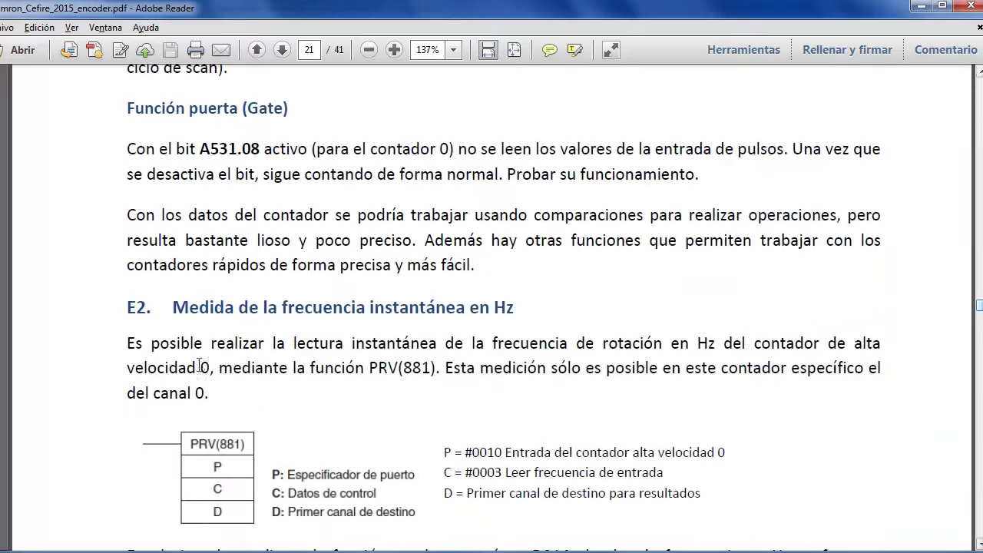
scroll(339, 322, "down", 3)
scroll(317, 336, "down", 10)
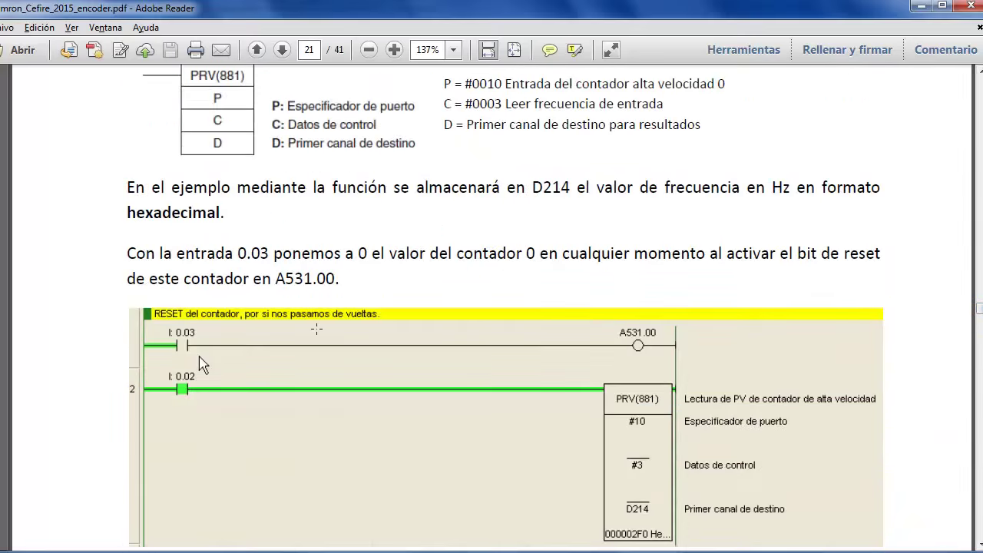
scroll(317, 329, "down", 5)
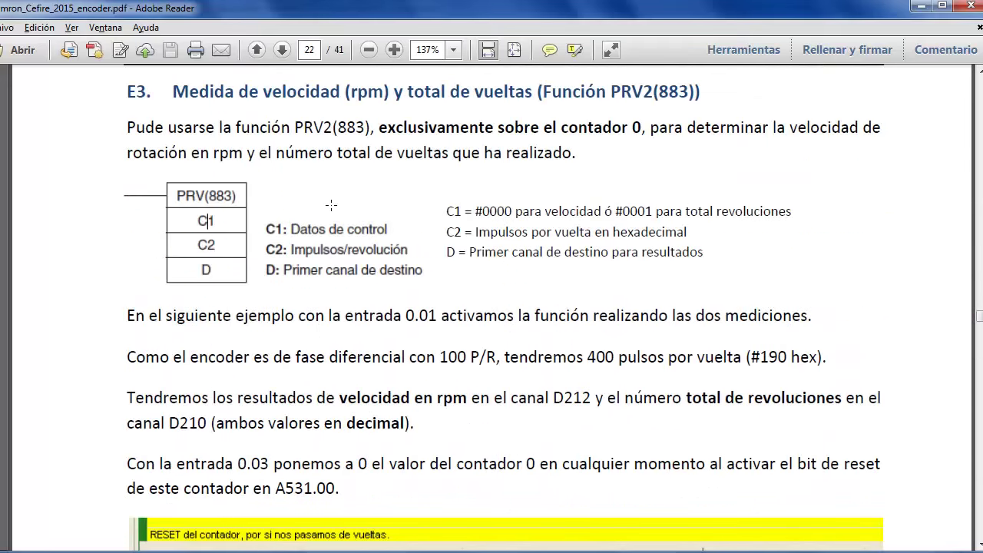
scroll(612, 215, "down", 5)
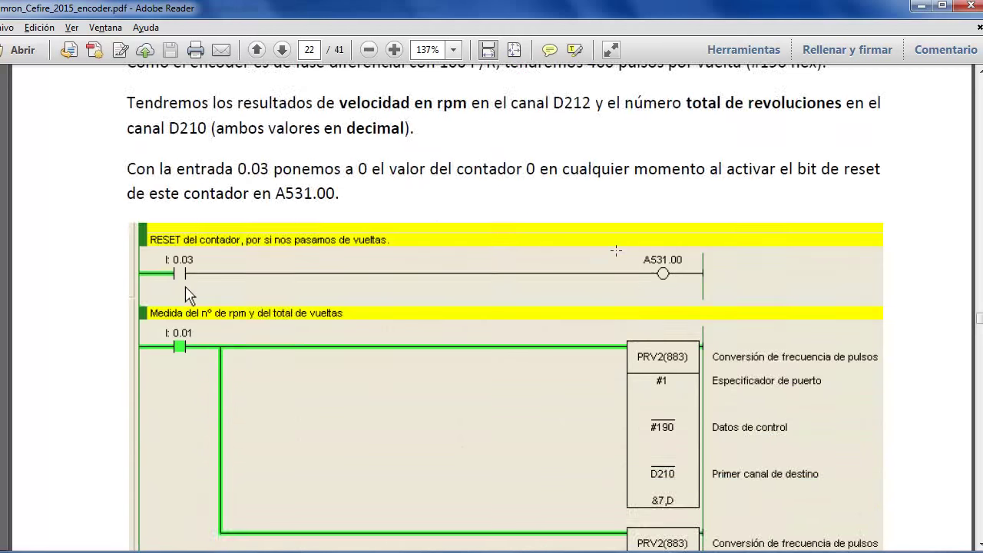